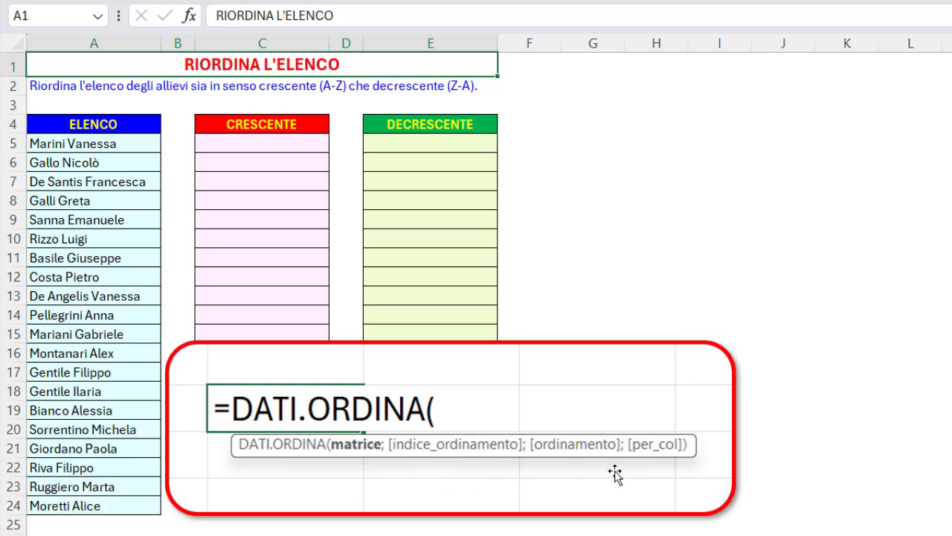
- Sort the ELENCO names in ascending order with =DATI.ORDINA(A5:A24) in cell C5 under CRESCENTE
click(256, 147)
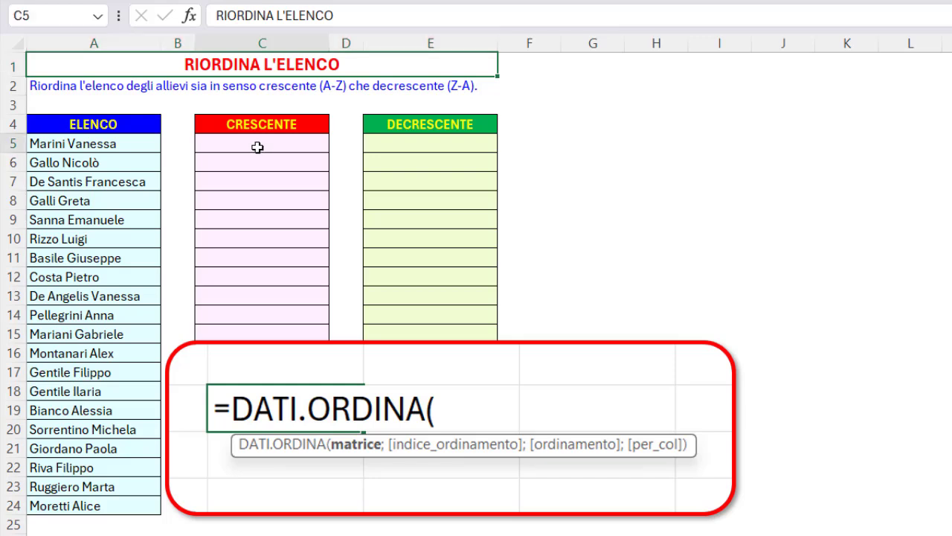
text(=)
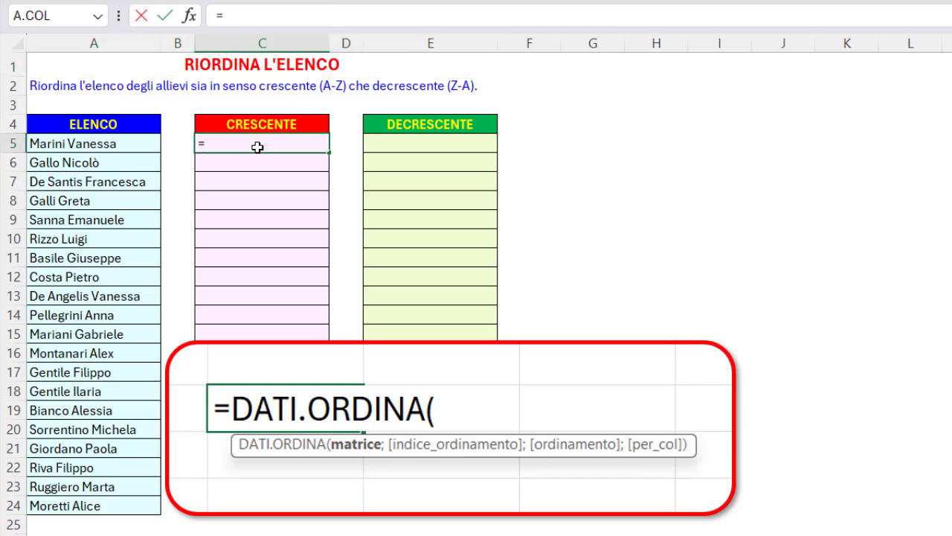
text(dati)
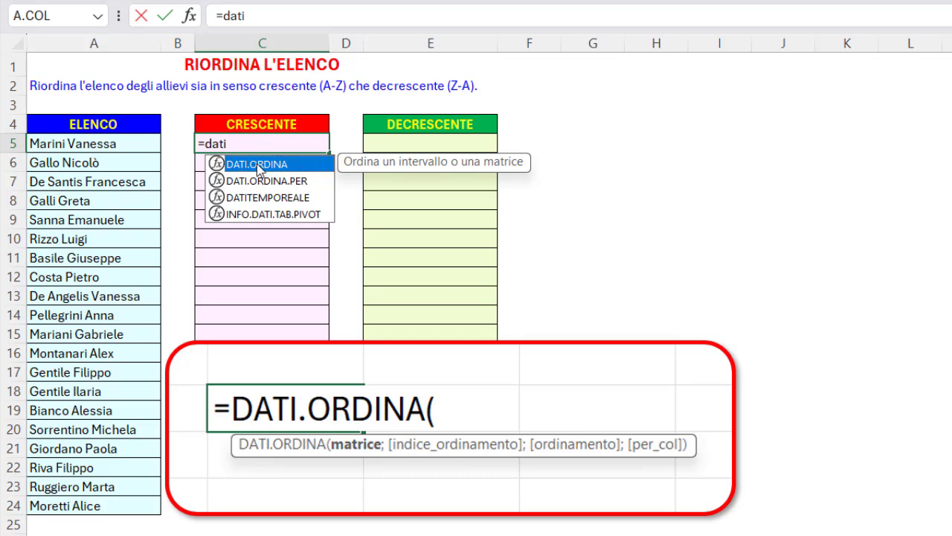
double_click(259, 168)
drag(75, 143, 111, 508)
key(Return)
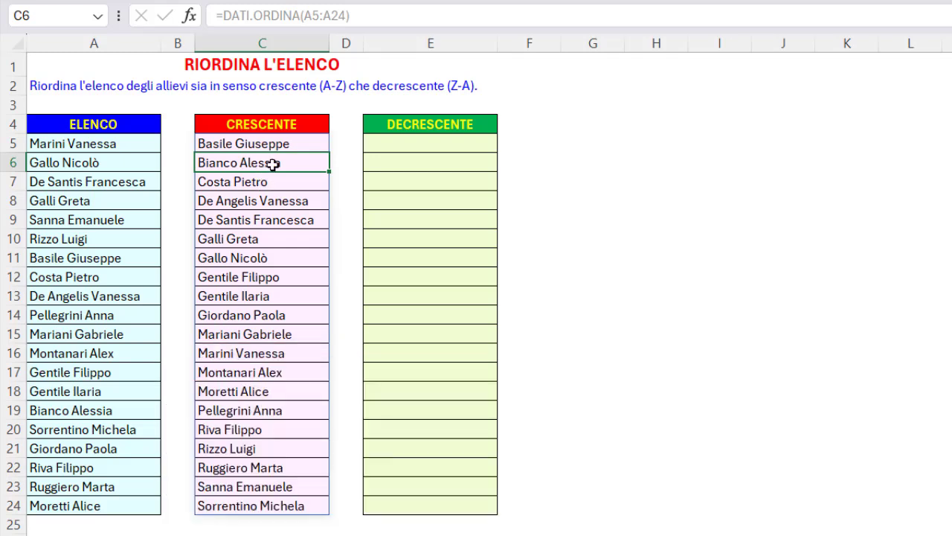
- Sort the ELENCO names in descending order with =DATI.ORDINA(A5:A24;;-1) in cell E5 under DECRESCENTE
click(412, 140)
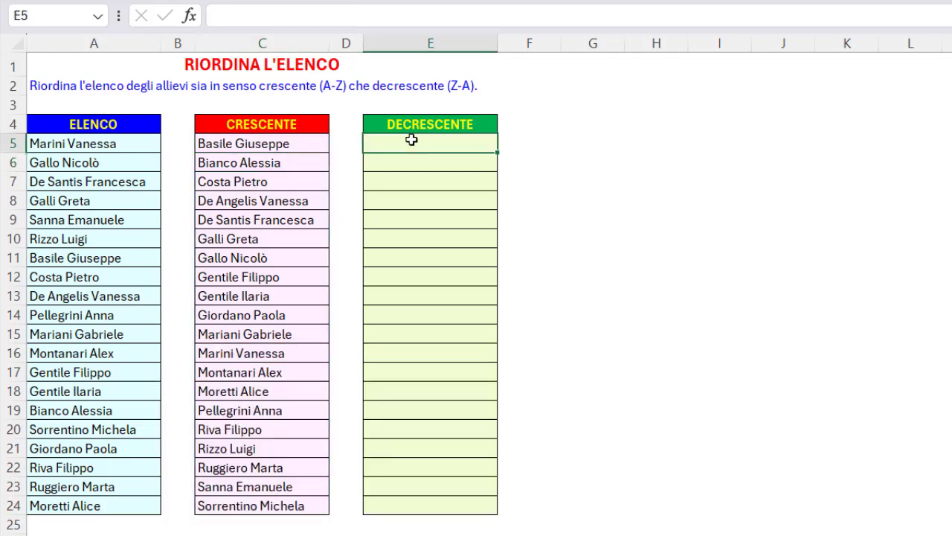
text(=dati)
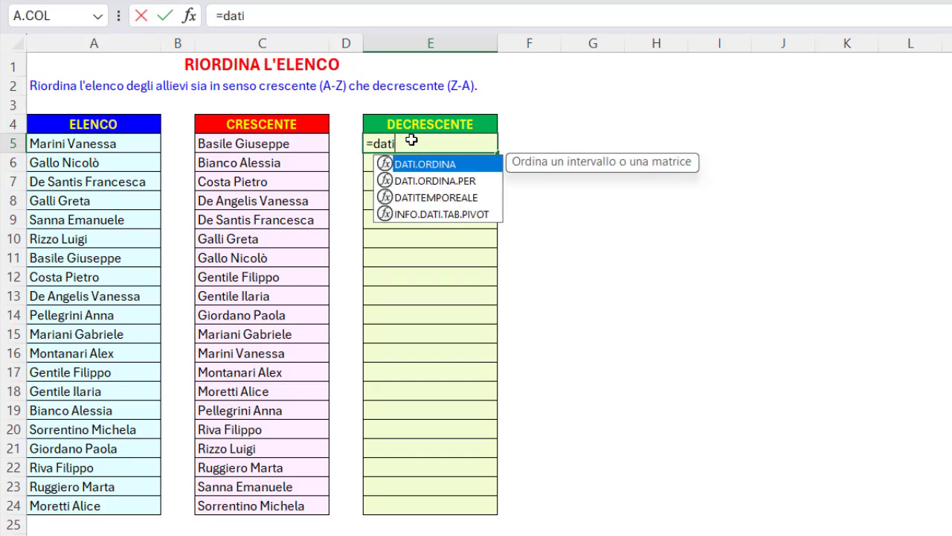
double_click(424, 165)
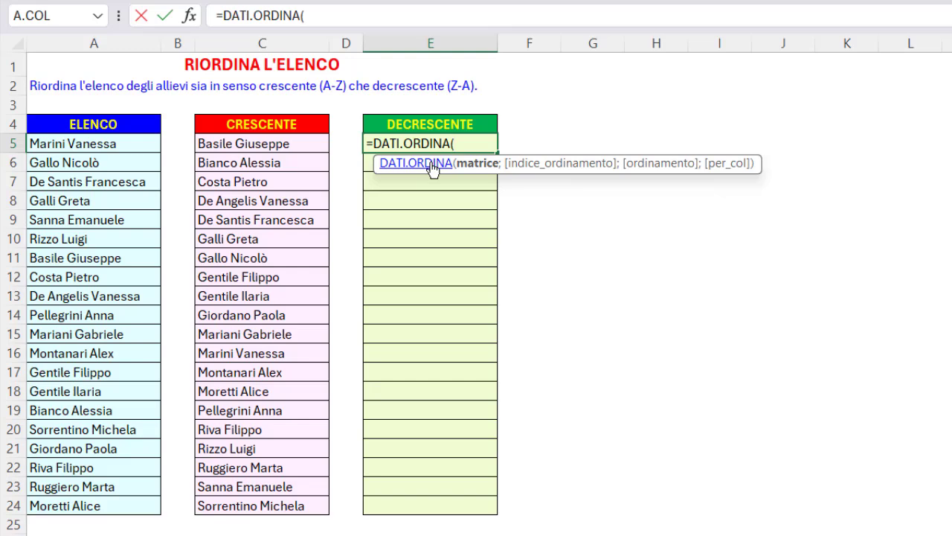
drag(127, 147, 124, 506)
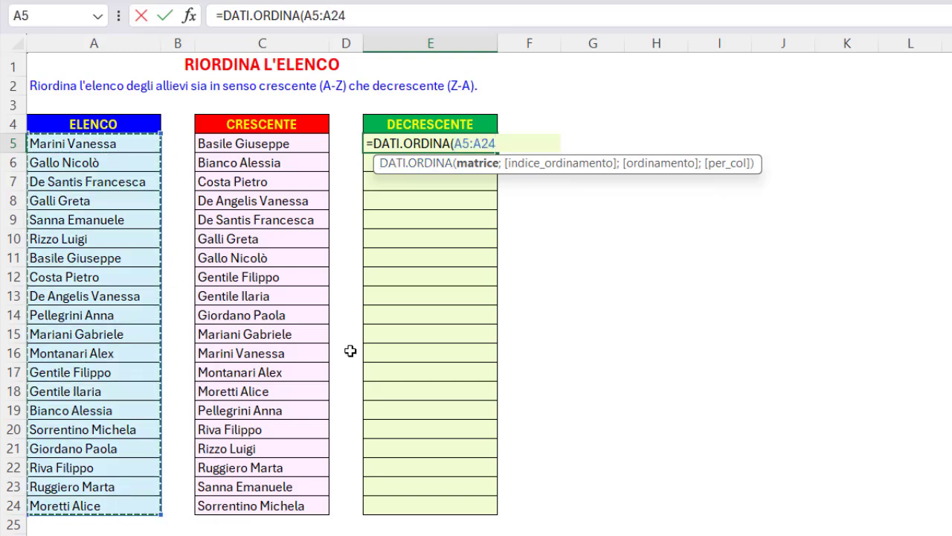
text(;;)
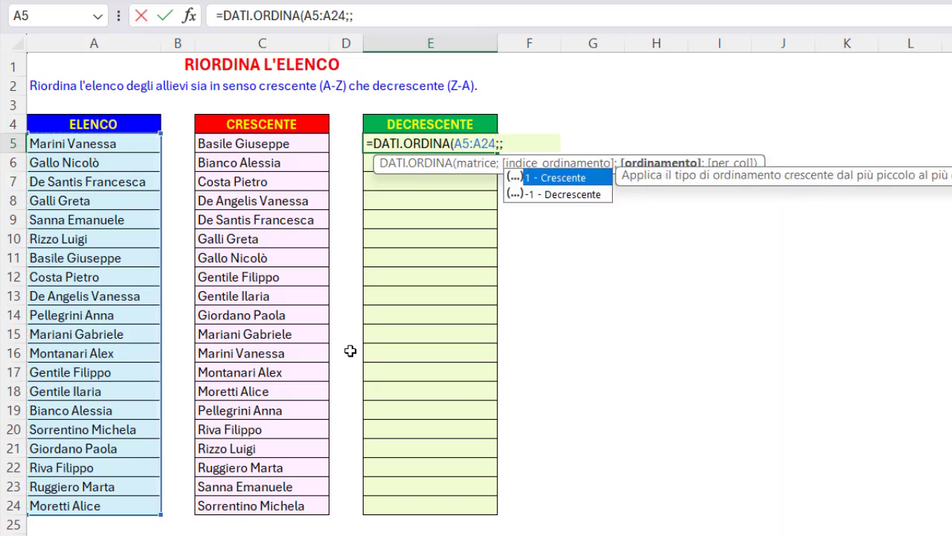
double_click(570, 195)
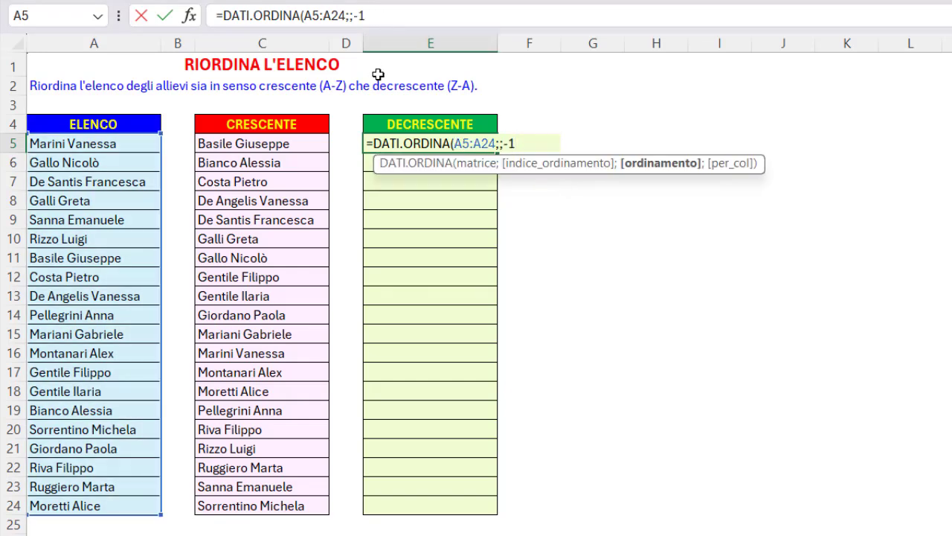
text())
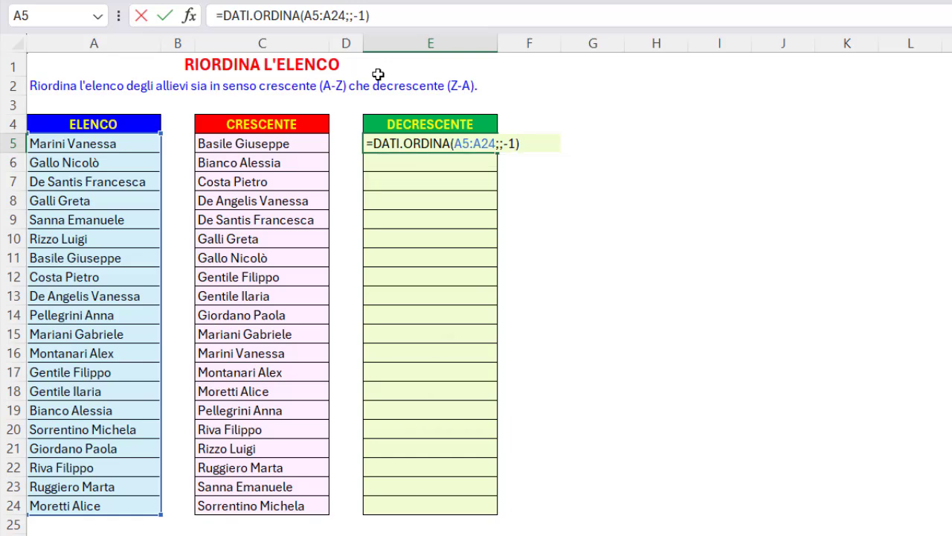
key(Return)
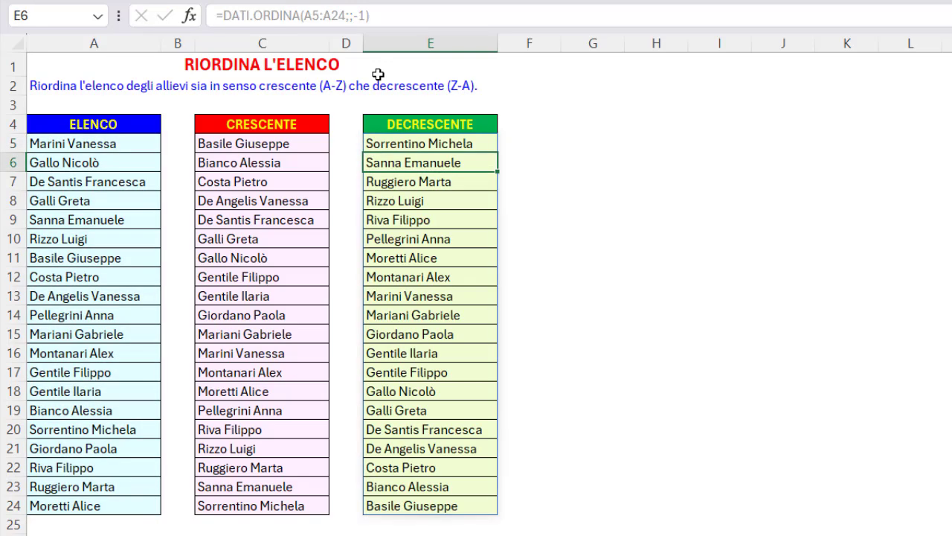
- Compare the sorting formulas in C5 and E5 of the CRESCENTE and DECRESCENTE columns
click(287, 146)
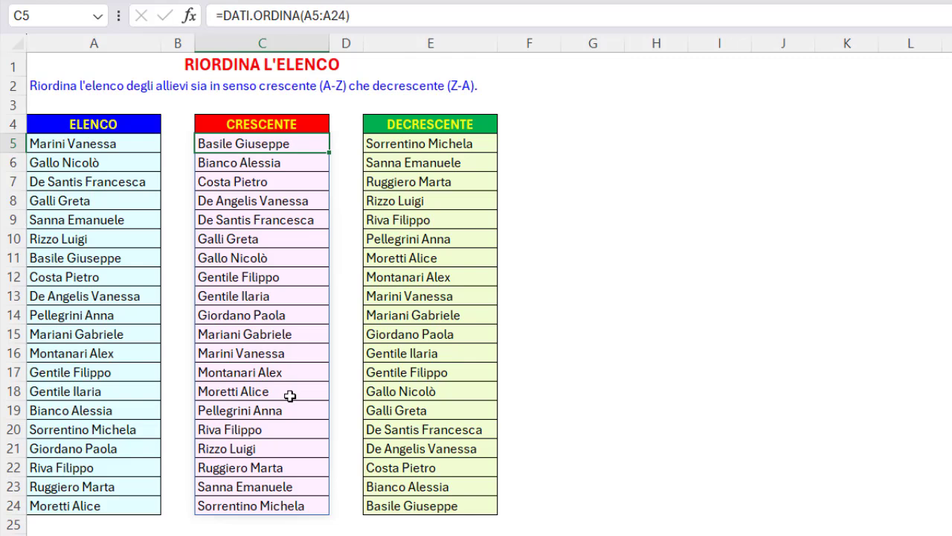
click(485, 145)
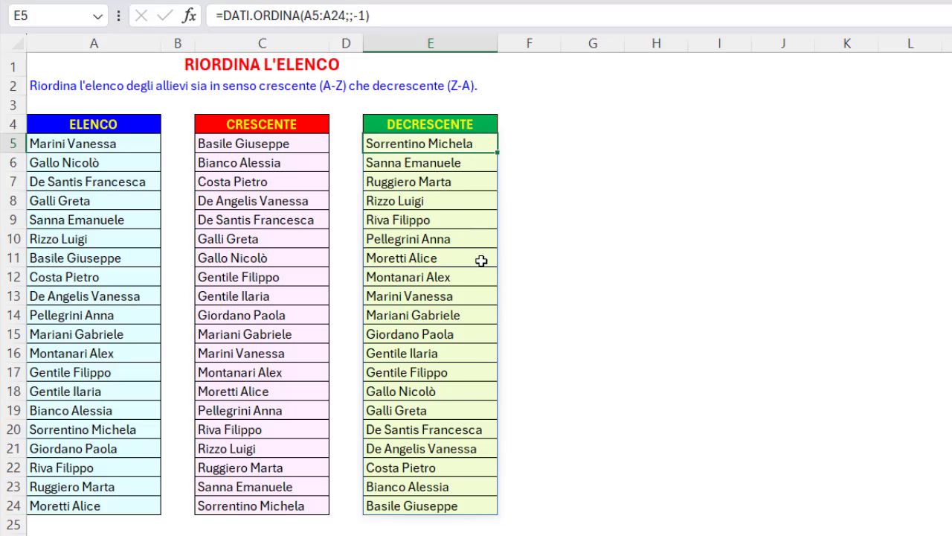
click(370, 67)
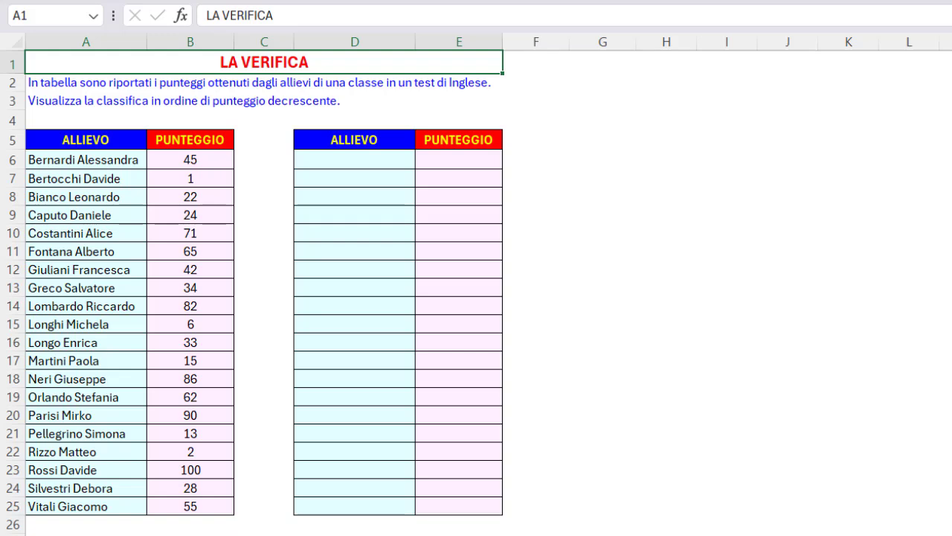
- On the LA VERIFICA sheet, begin a DATI.ORDINA formula in D6 with A6:B25 as the matrix
click(363, 159)
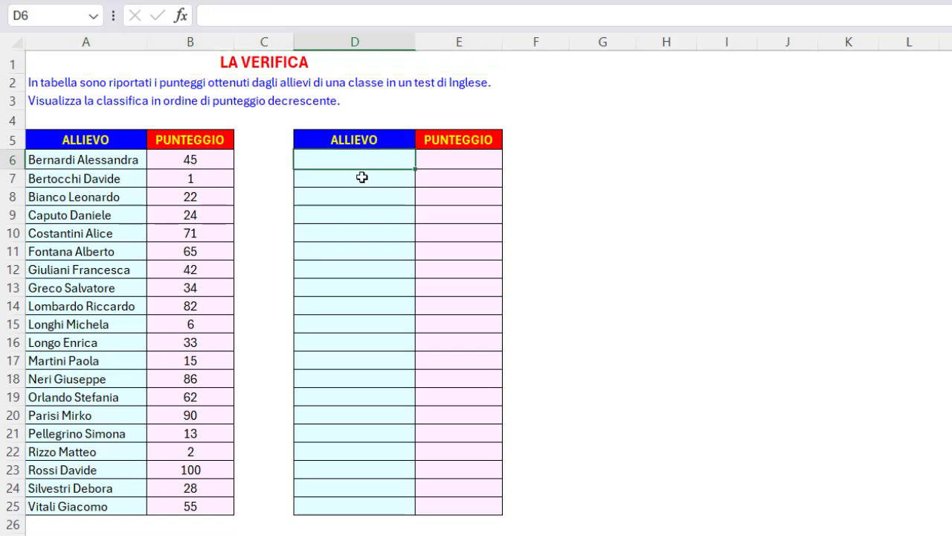
text(=dati)
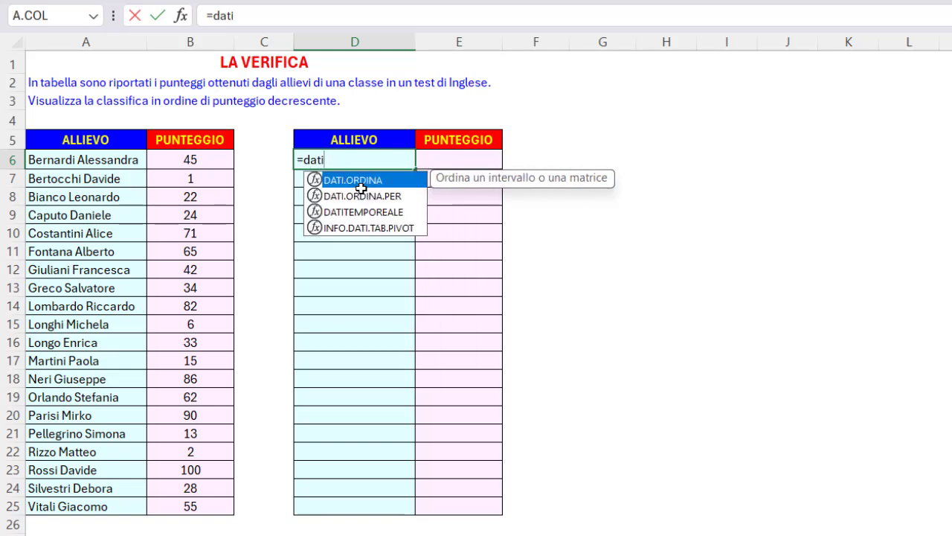
double_click(361, 181)
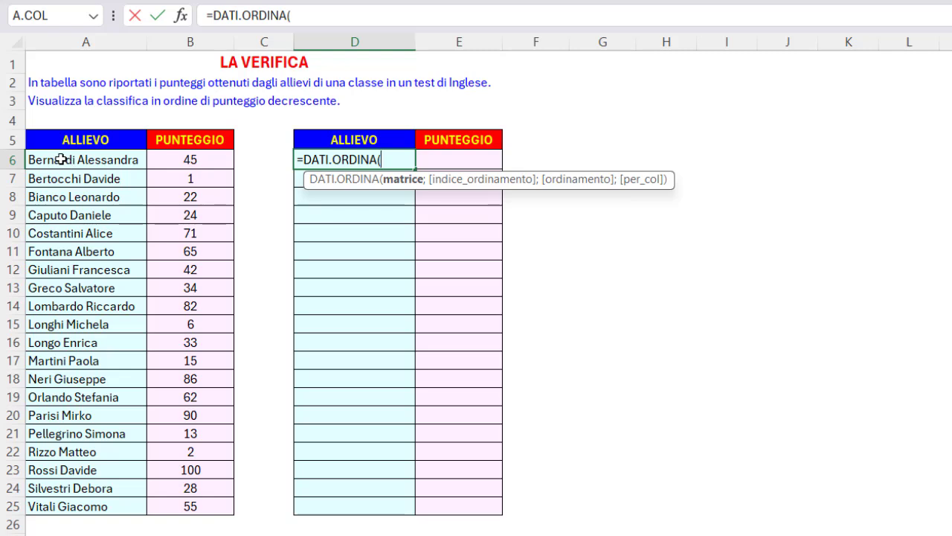
drag(94, 159, 162, 501)
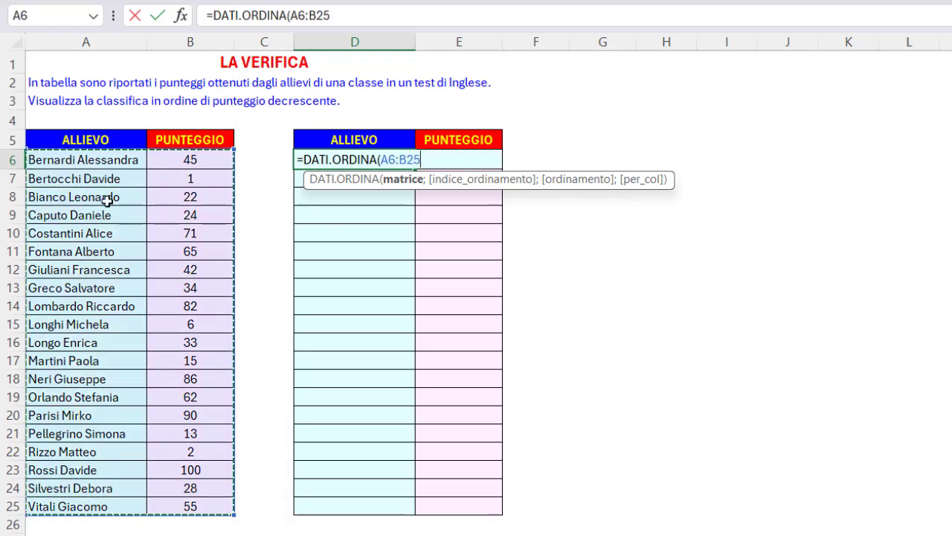
- Complete the D6 formula through its function arguments with Indice_ordinamento 2 and Ordinamento -1
click(181, 15)
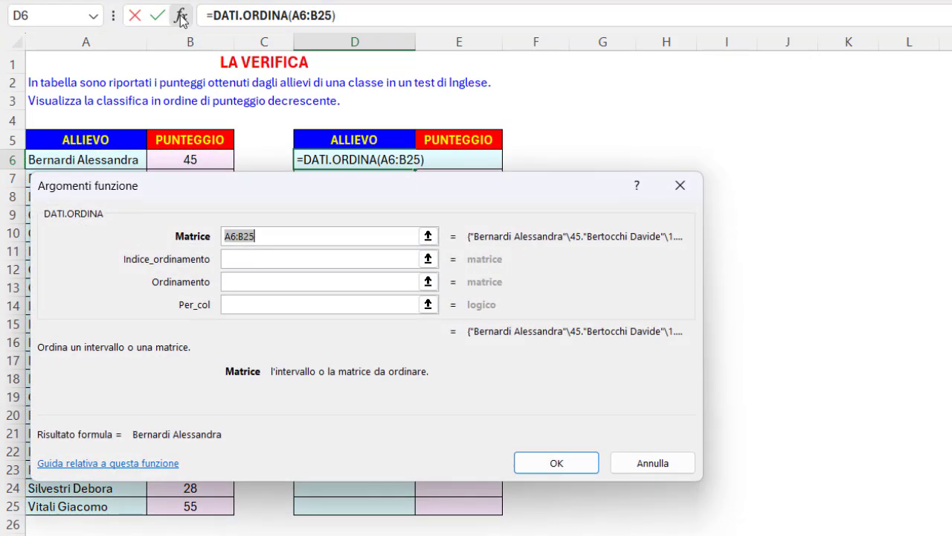
click(232, 258)
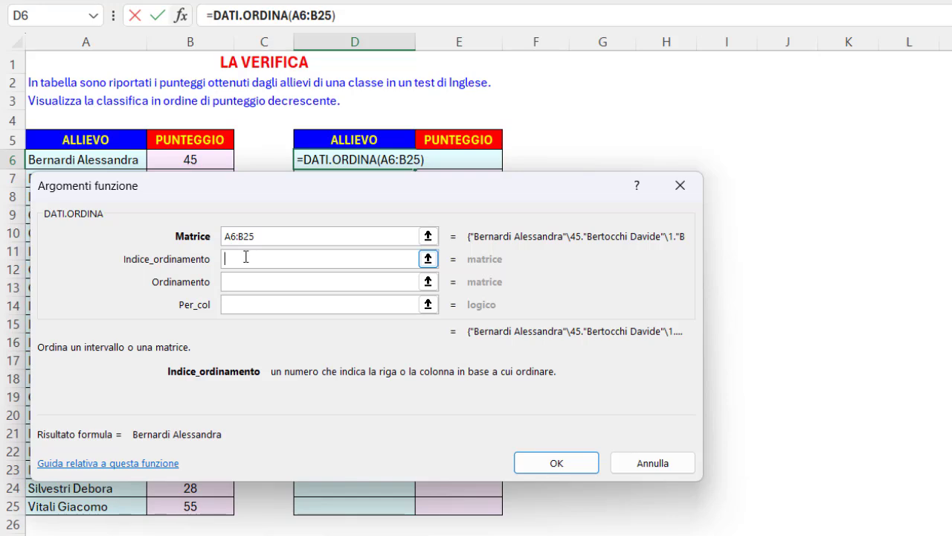
text(2)
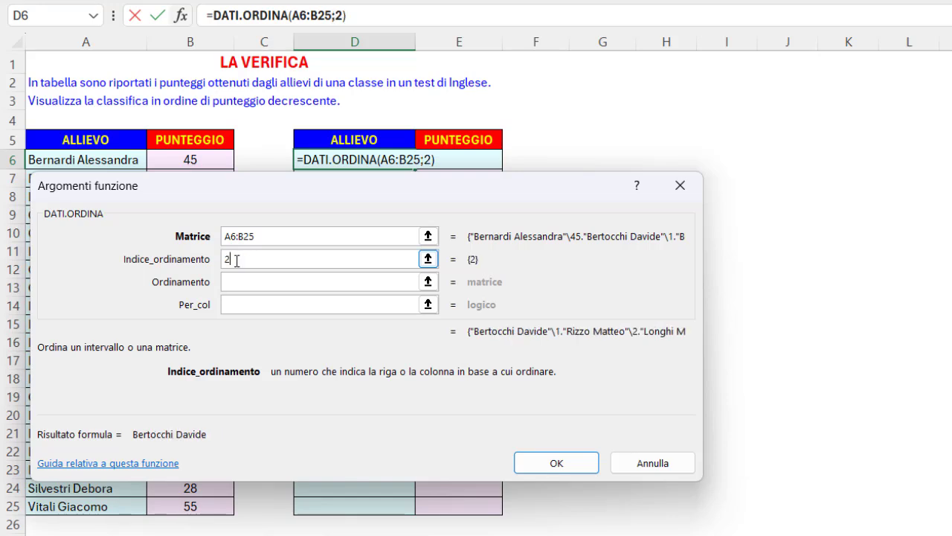
click(233, 282)
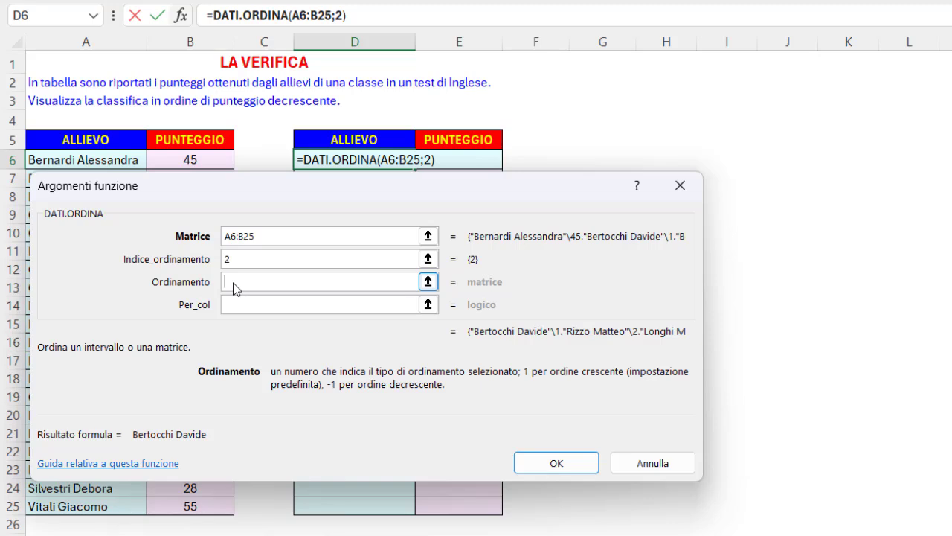
text(-)
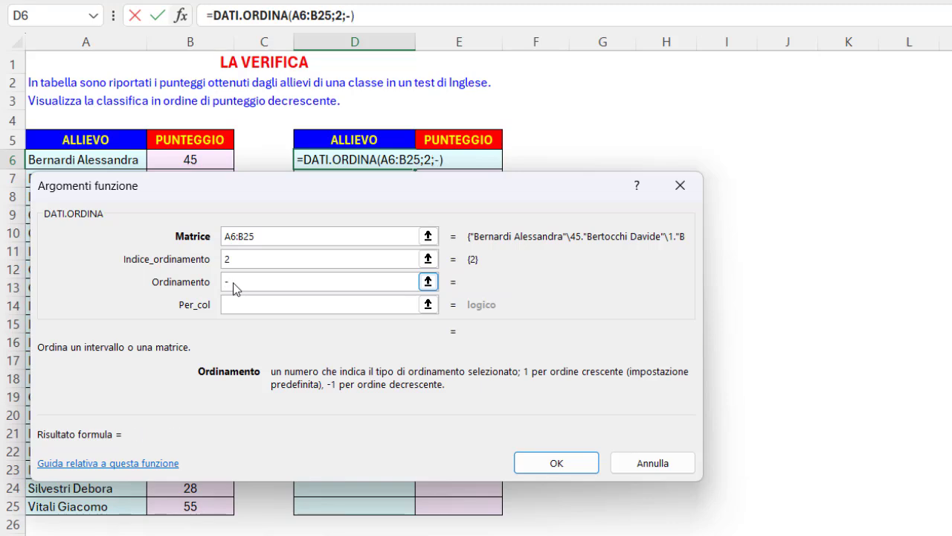
text(1)
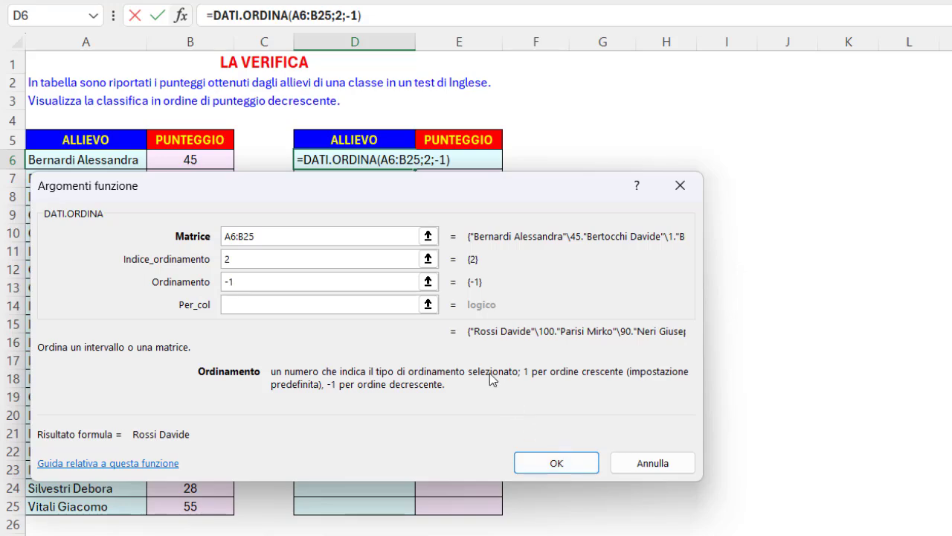
click(562, 462)
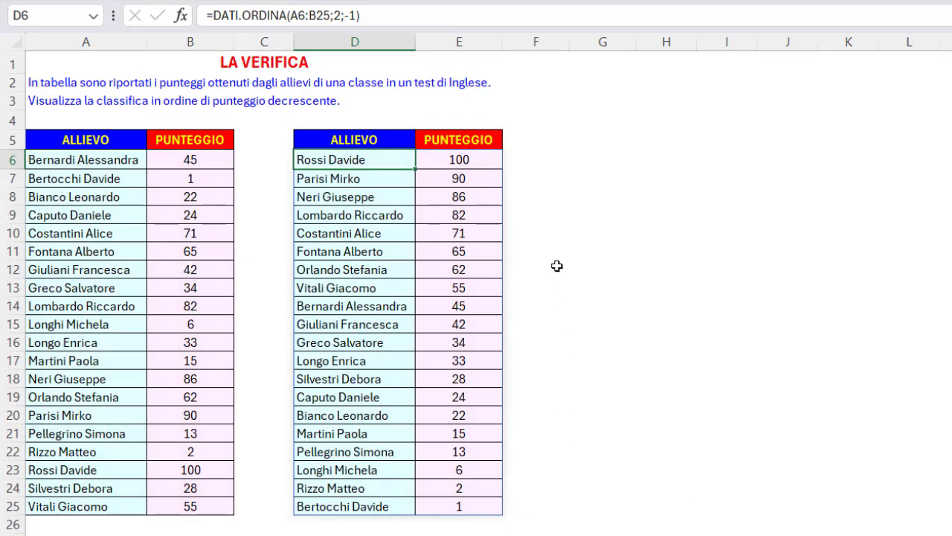
- Review the matrice, indice_ordinamento and ordinamento arguments of the DATI.ORDINA formula in D6
click(314, 16)
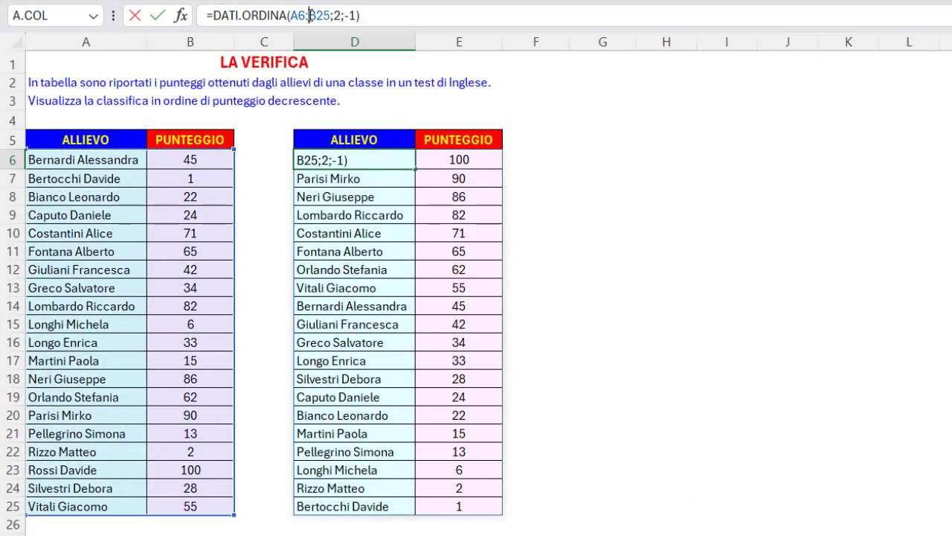
click(310, 45)
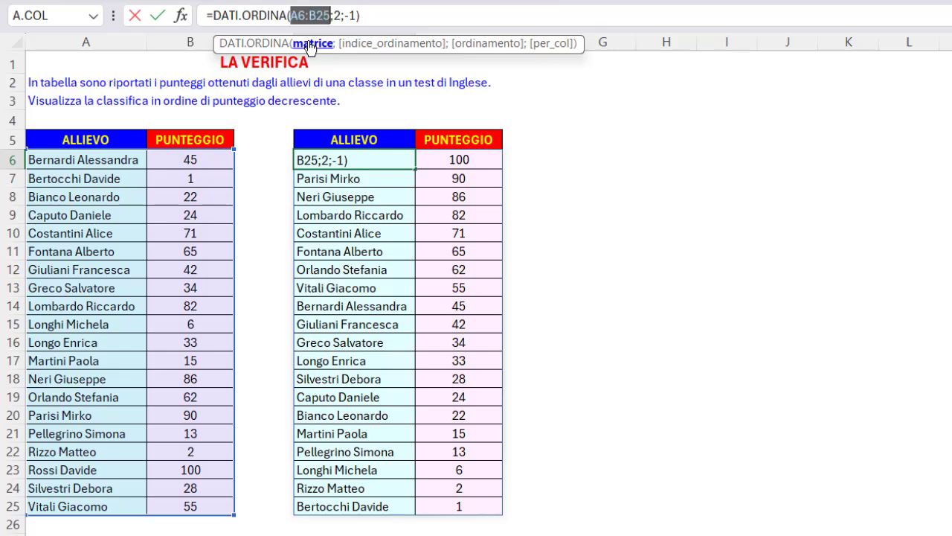
click(362, 45)
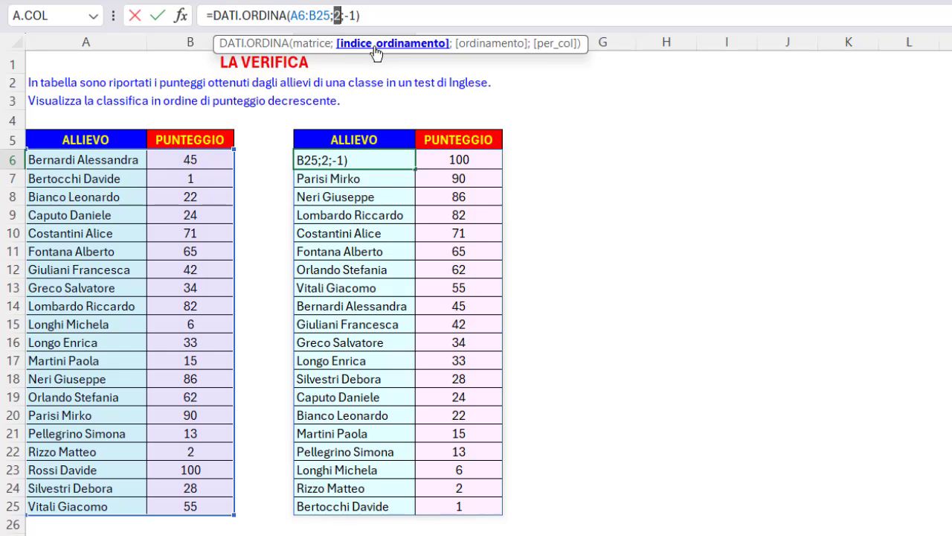
click(475, 46)
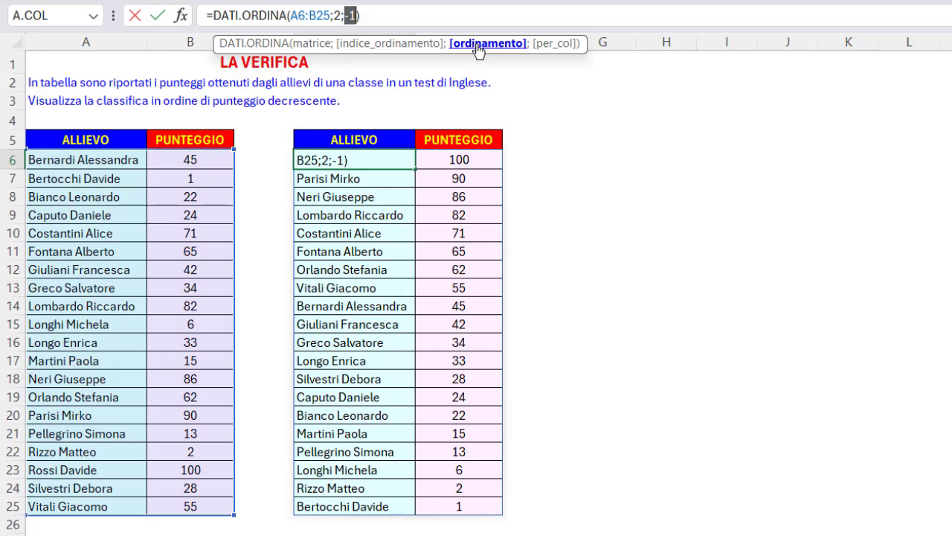
key(Return)
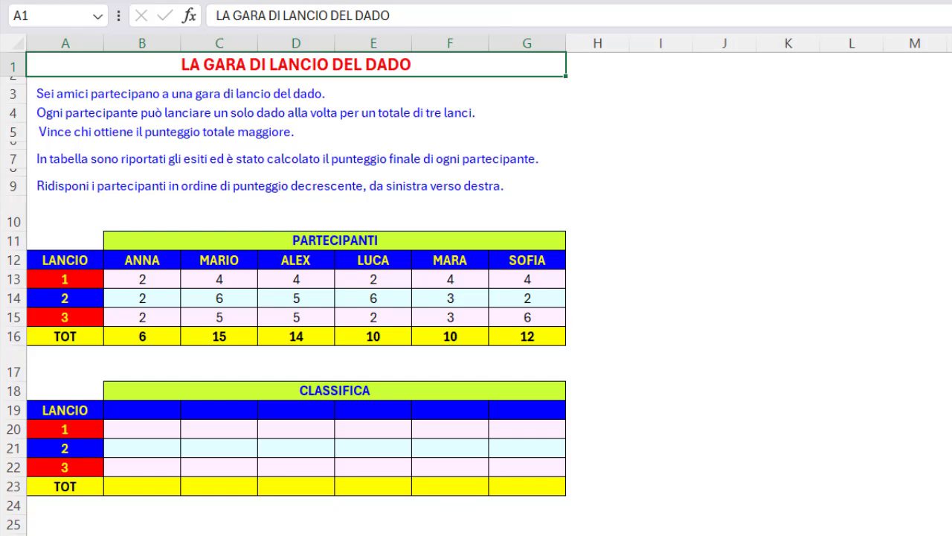
- On the LA GARA DI LANCIO DEL DADO sheet, examine the participants' throws and TOT formulas in columns B to D
click(153, 336)
click(226, 336)
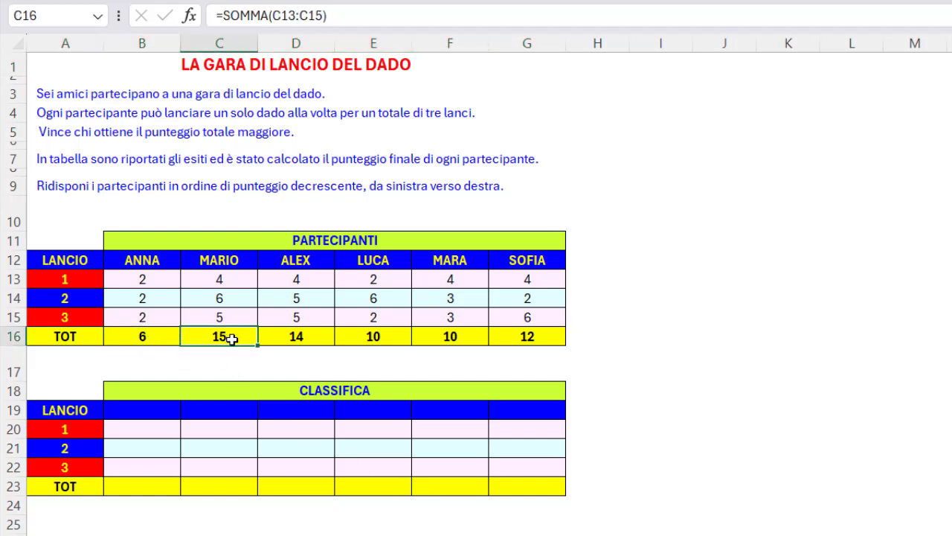
drag(157, 278, 161, 317)
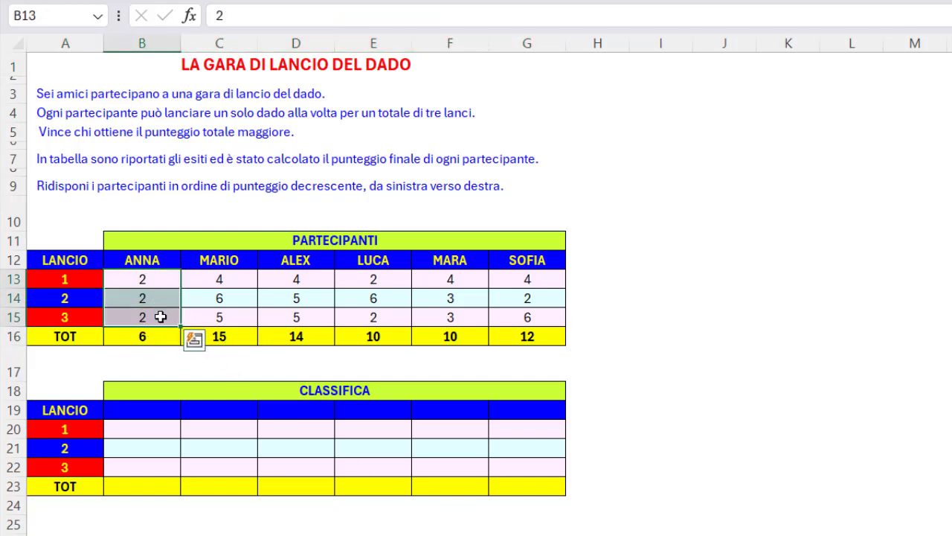
click(162, 337)
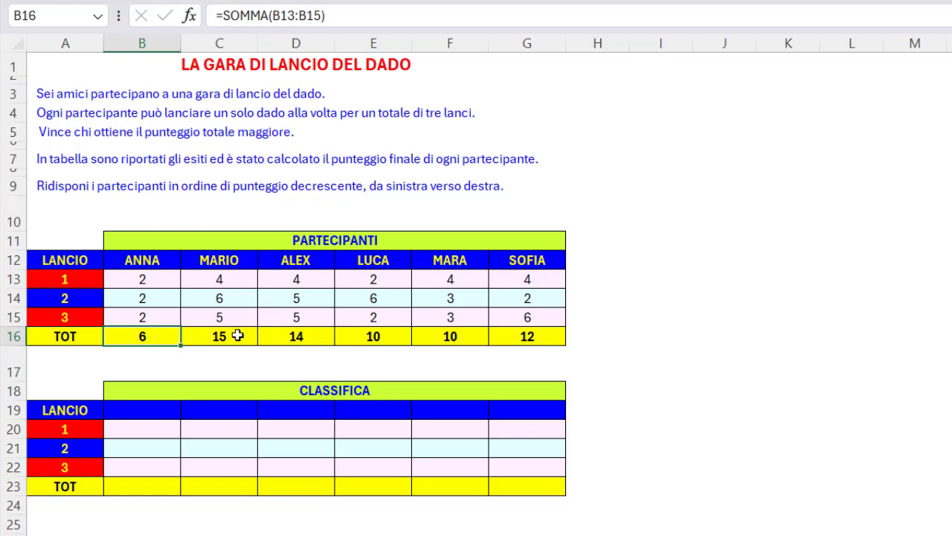
drag(223, 279, 224, 334)
drag(322, 260, 314, 336)
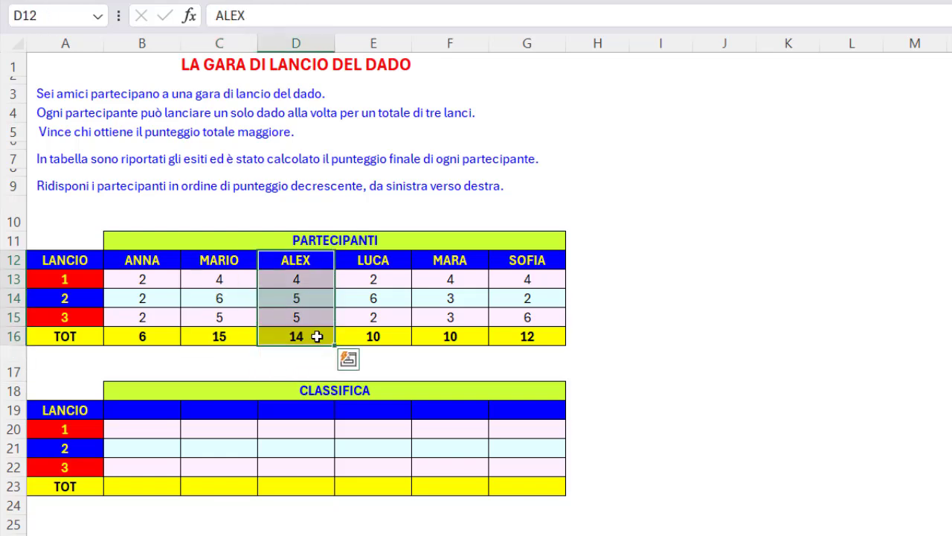
- Begin a DATI.ORDINA formula in B19 of the CLASSIFICA table with B12:G16 as the matrix
click(521, 336)
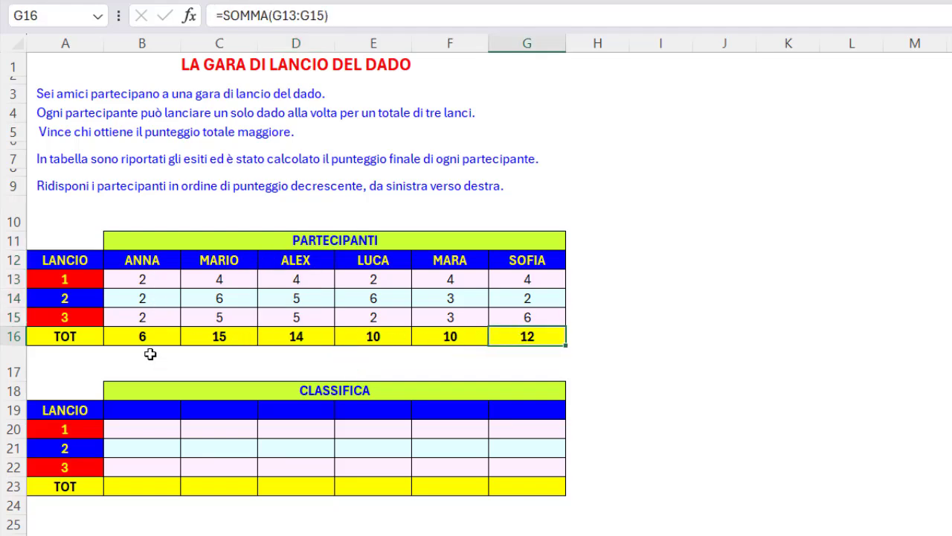
click(137, 409)
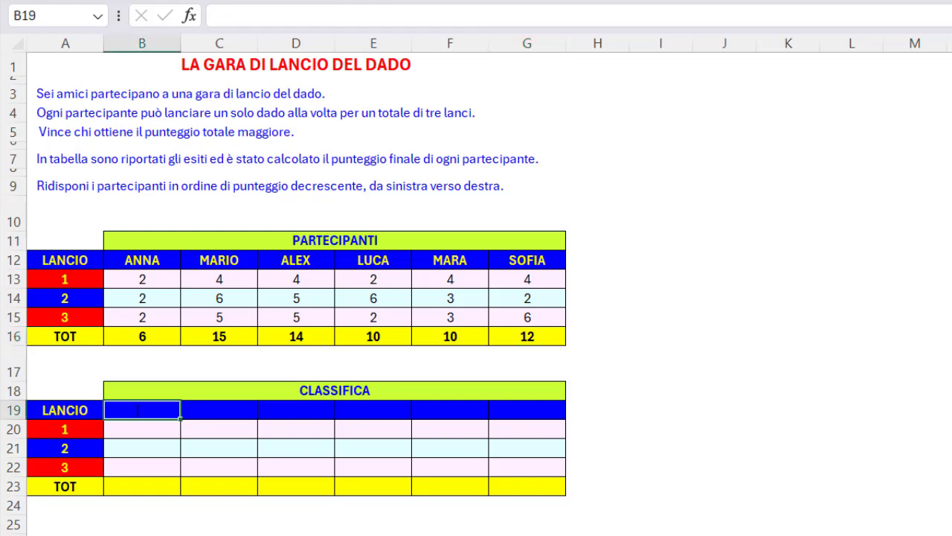
text(=dati)
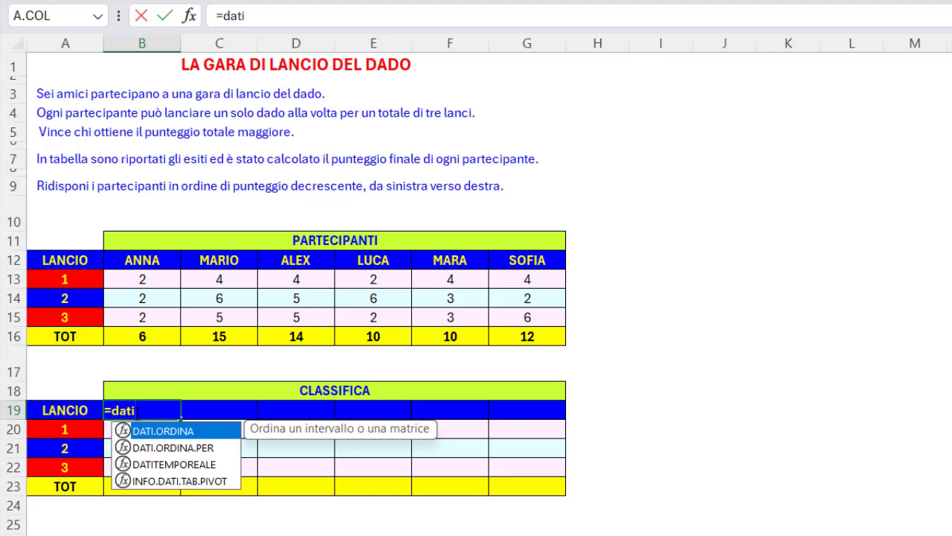
double_click(149, 433)
click(189, 14)
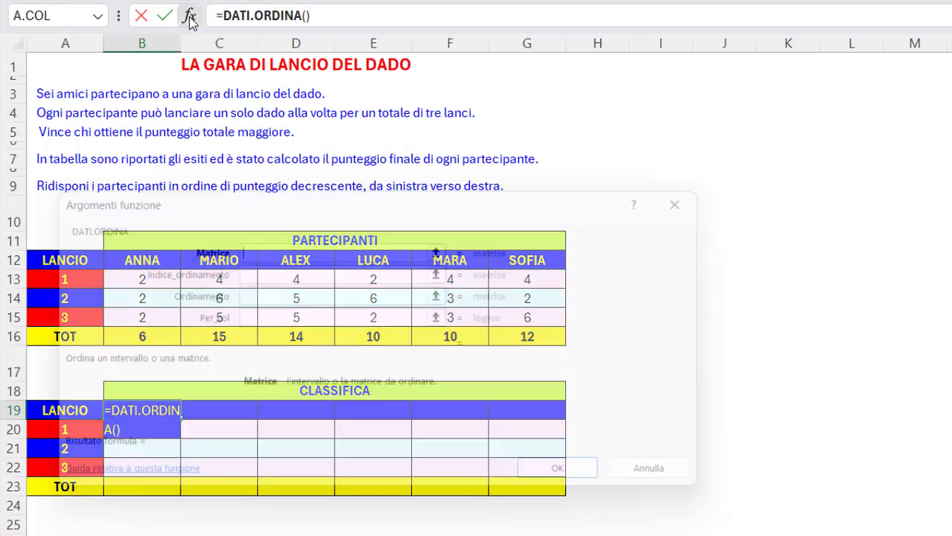
click(448, 247)
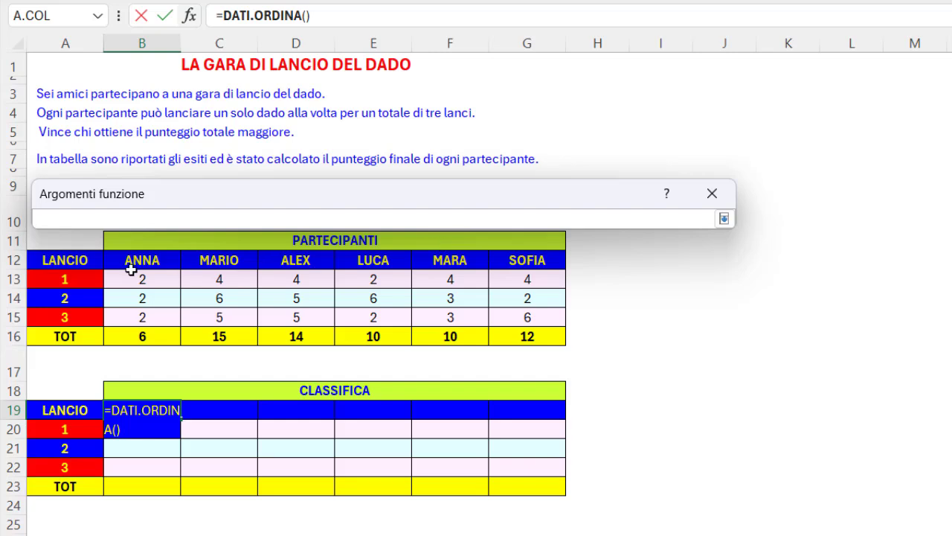
drag(132, 259, 512, 332)
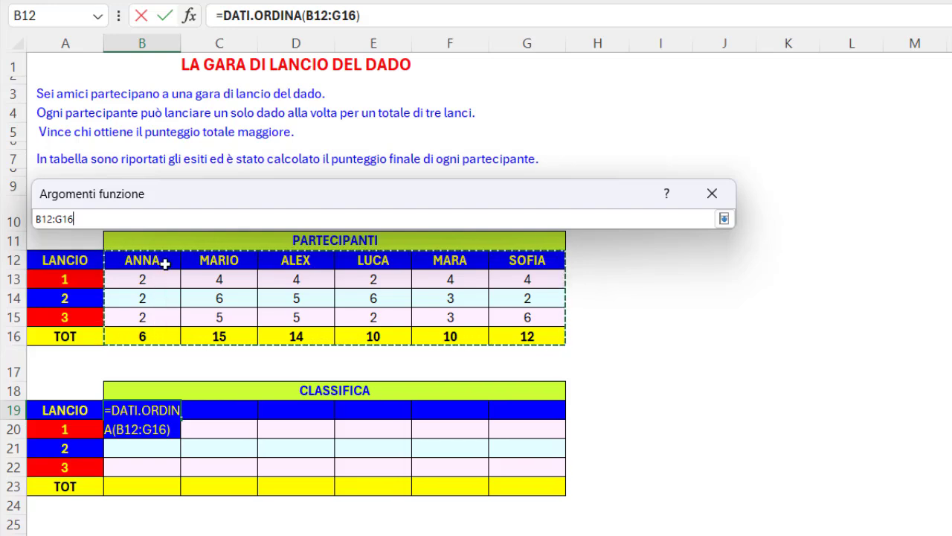
click(724, 218)
- Complete the B19 formula's arguments with Indice_ordinamento 5, Ordinamento -1 and Per_col VERO
click(243, 274)
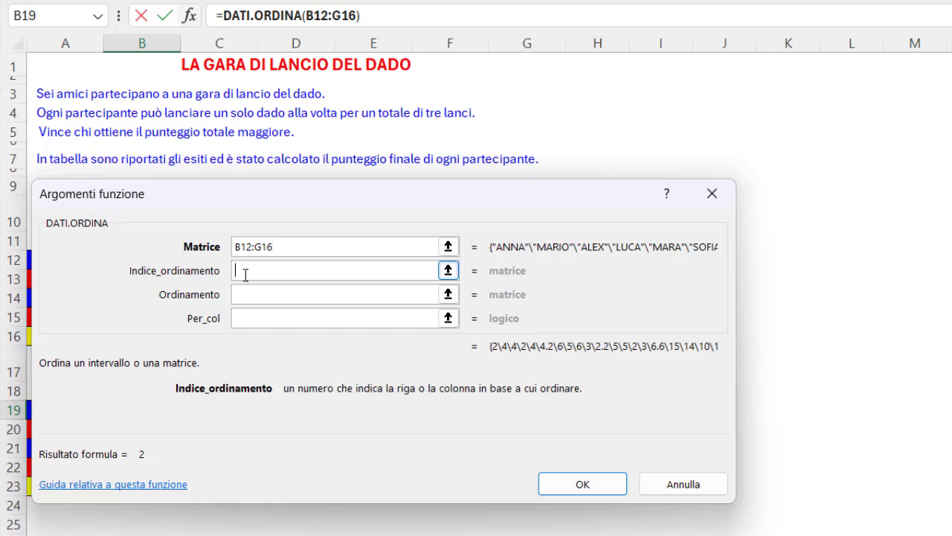
text(5)
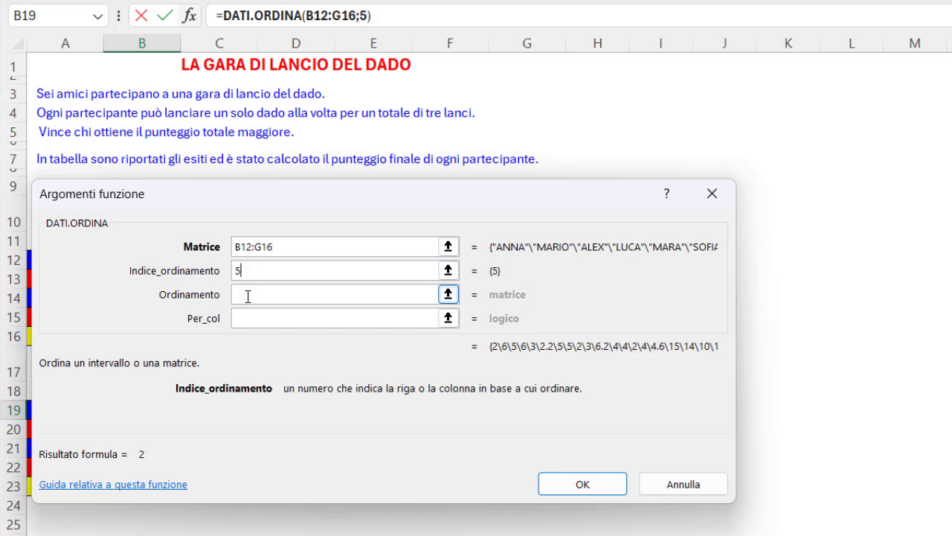
click(248, 295)
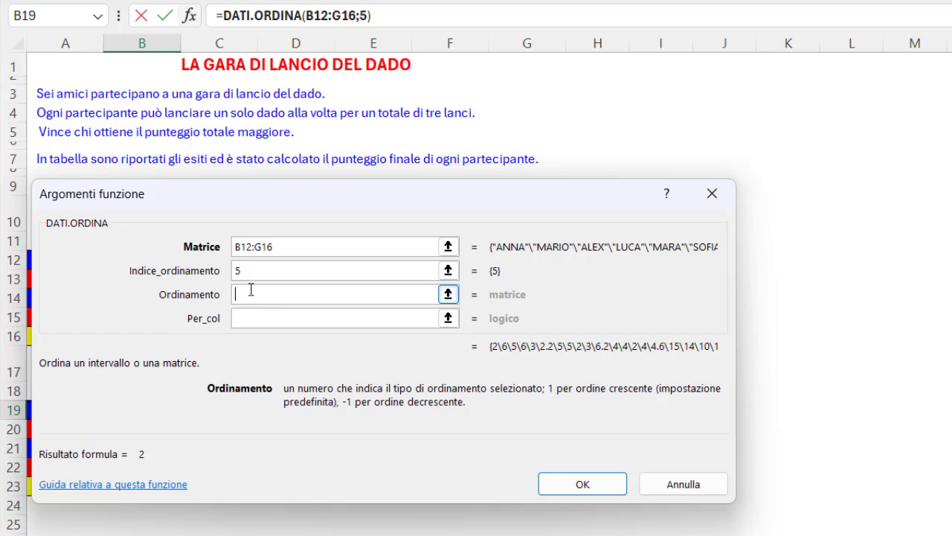
text(-1)
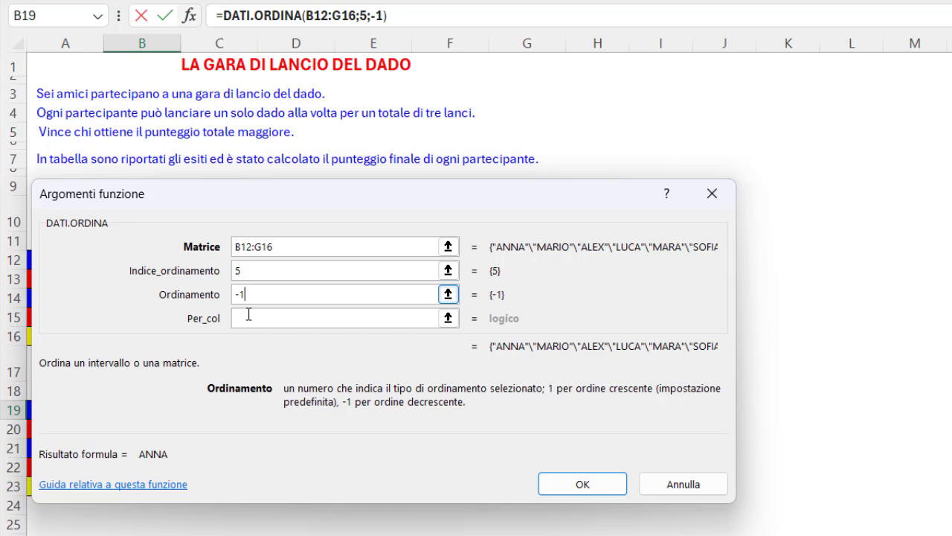
click(246, 319)
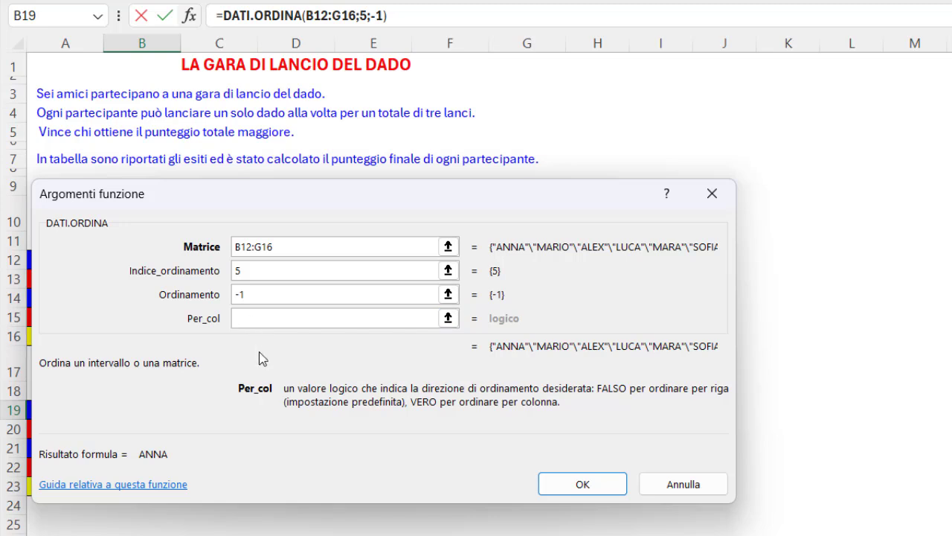
text(vero)
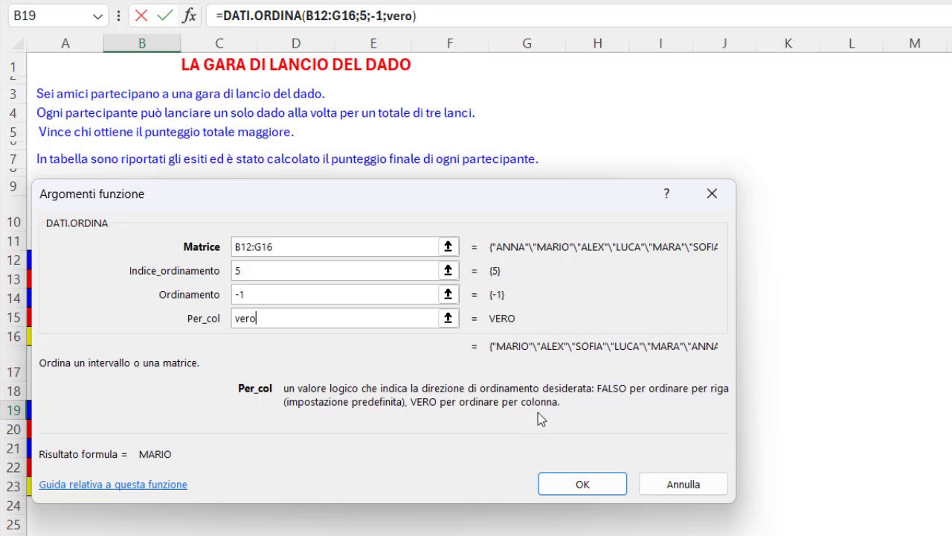
click(581, 484)
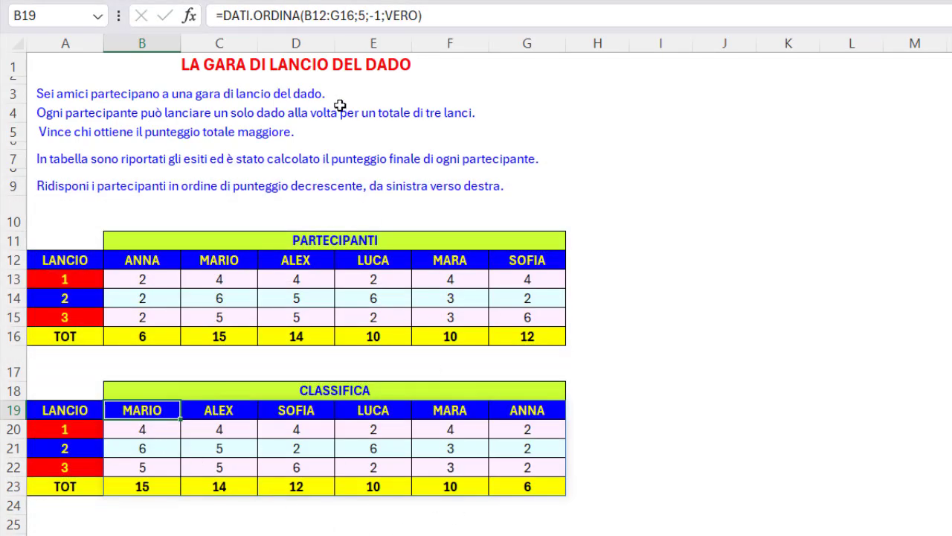
- Review the matrice, indice_ordinamento, ordinamento and per_col arguments of the DATI.ORDINA formula in B19
click(313, 11)
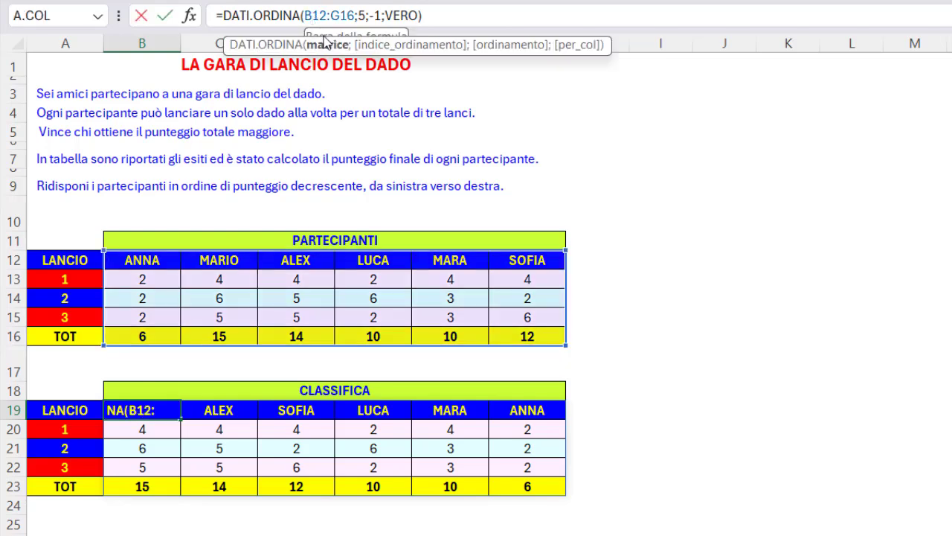
click(326, 46)
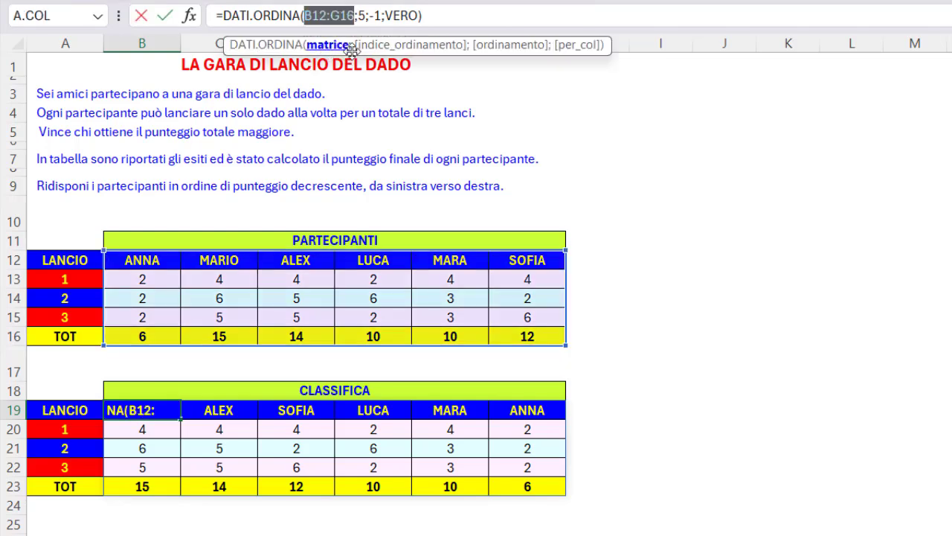
click(372, 46)
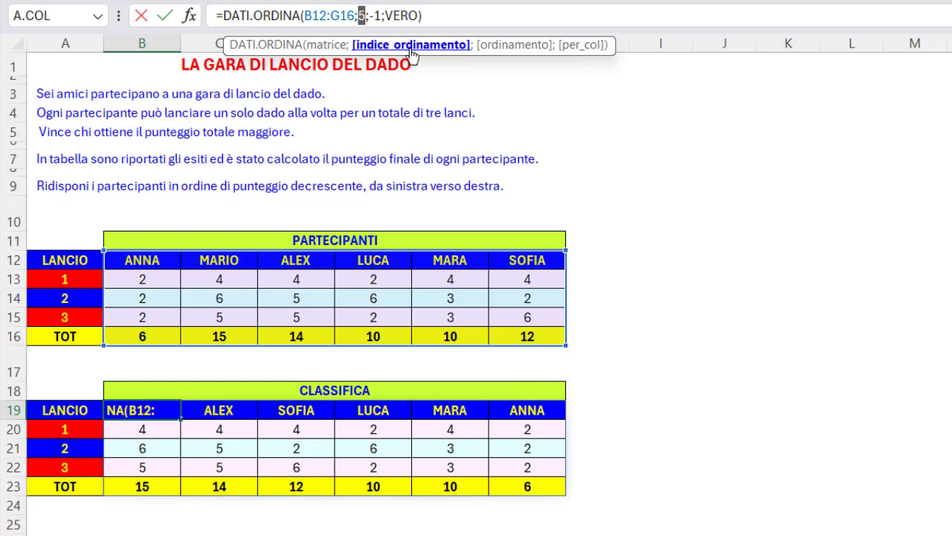
click(497, 48)
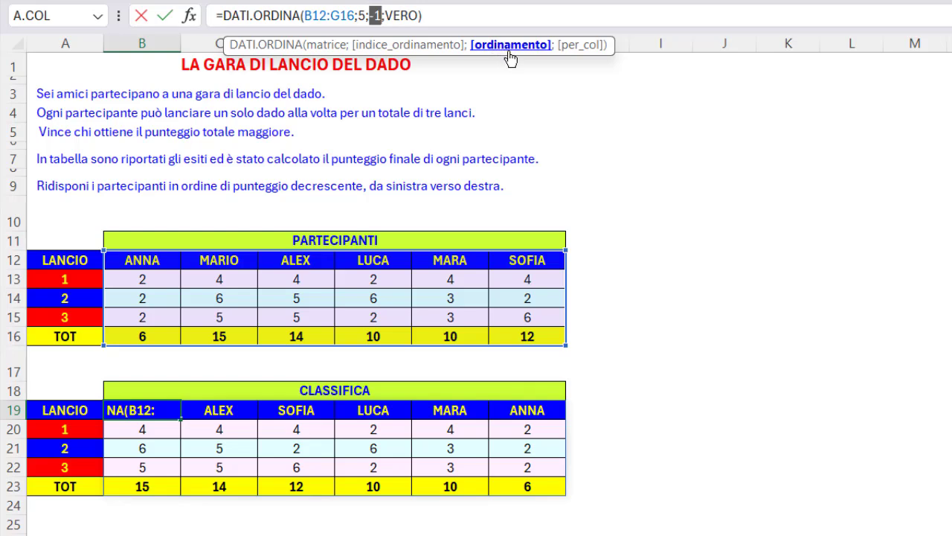
click(580, 49)
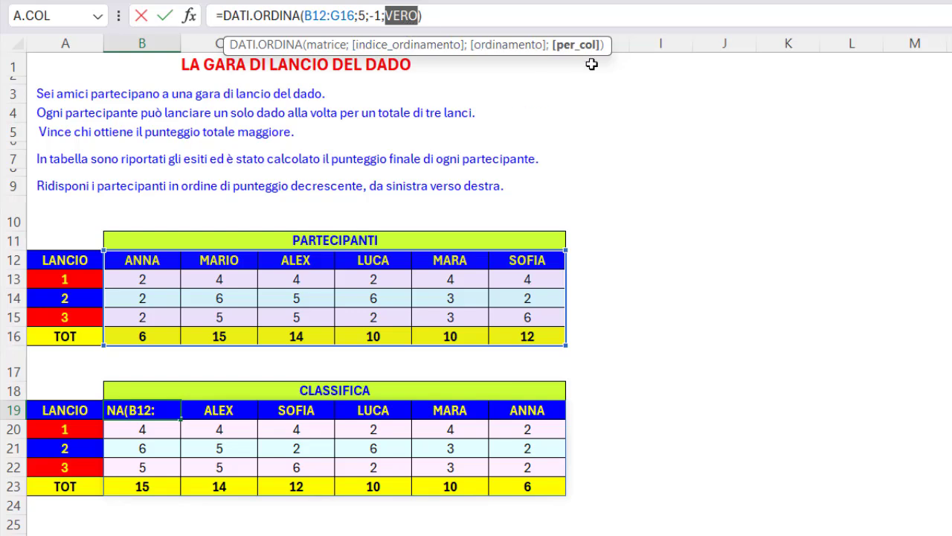
key(Return)
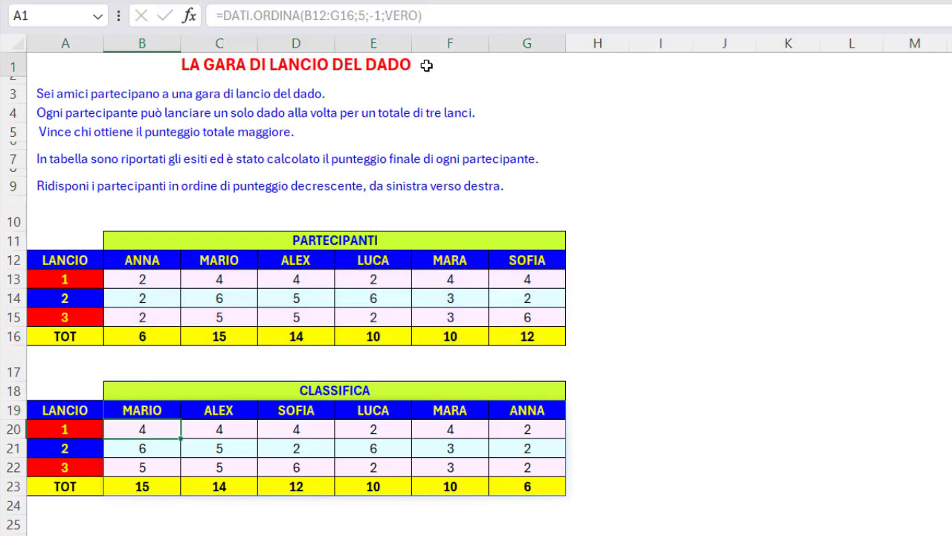
click(480, 68)
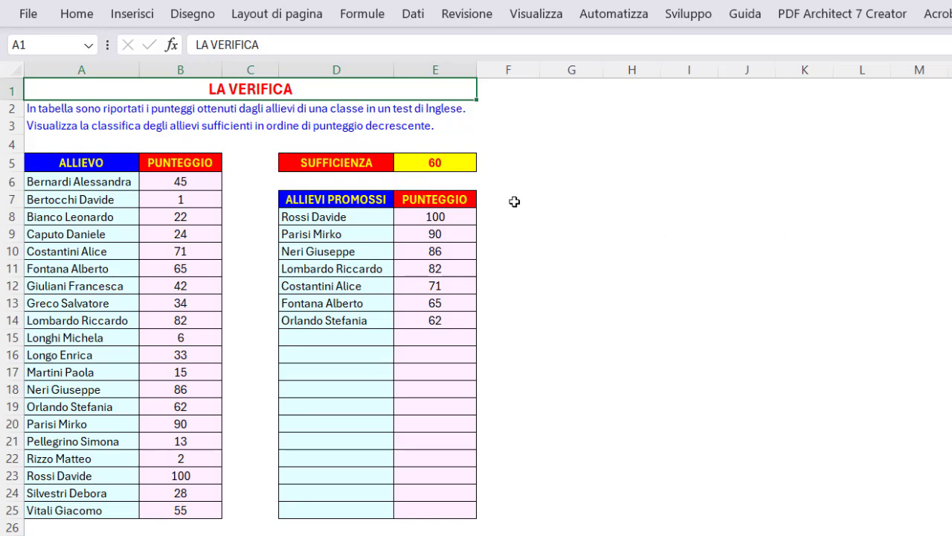
- On the LA VERIFICA sheet with the ALLIEVI PROMOSSI table, test a SUFFICIENZA threshold of 70 in E5 and restore it to 60
click(447, 165)
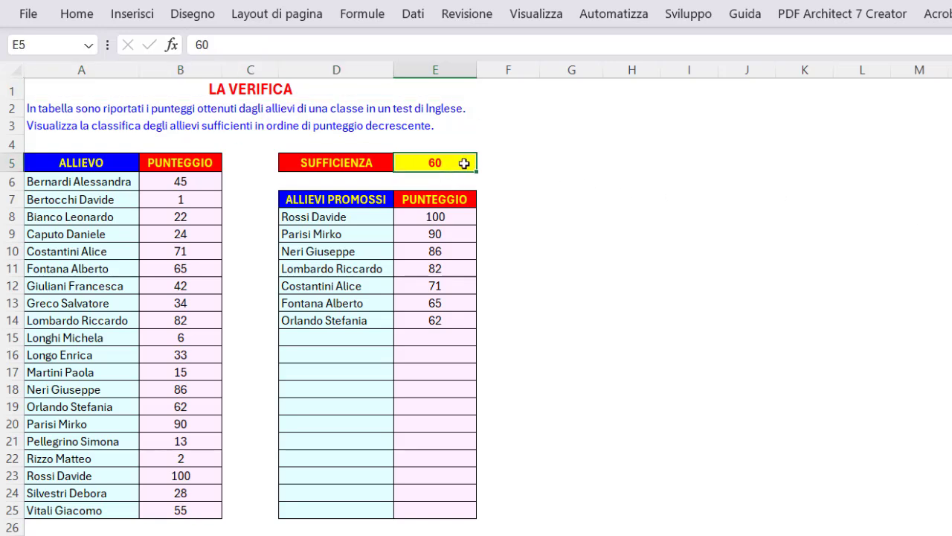
text(70)
key(Return)
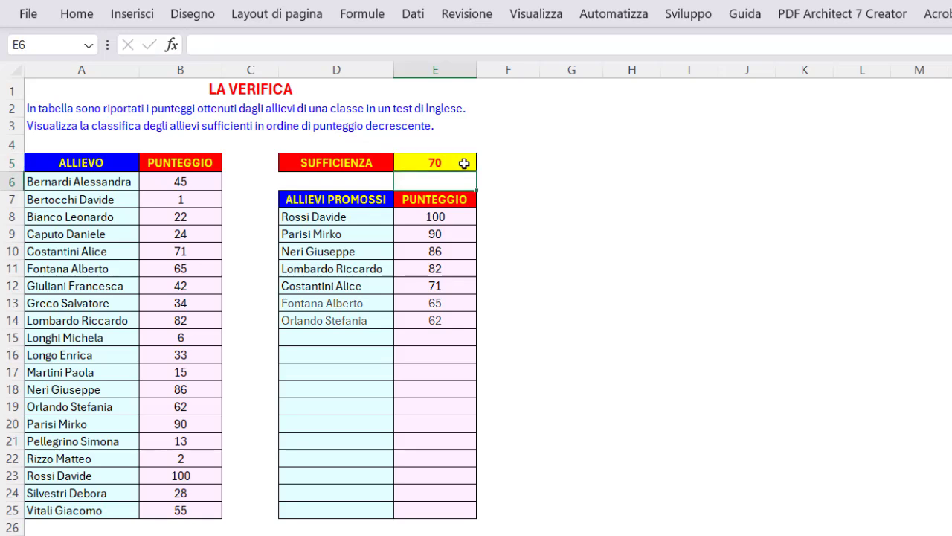
click(460, 162)
text(60)
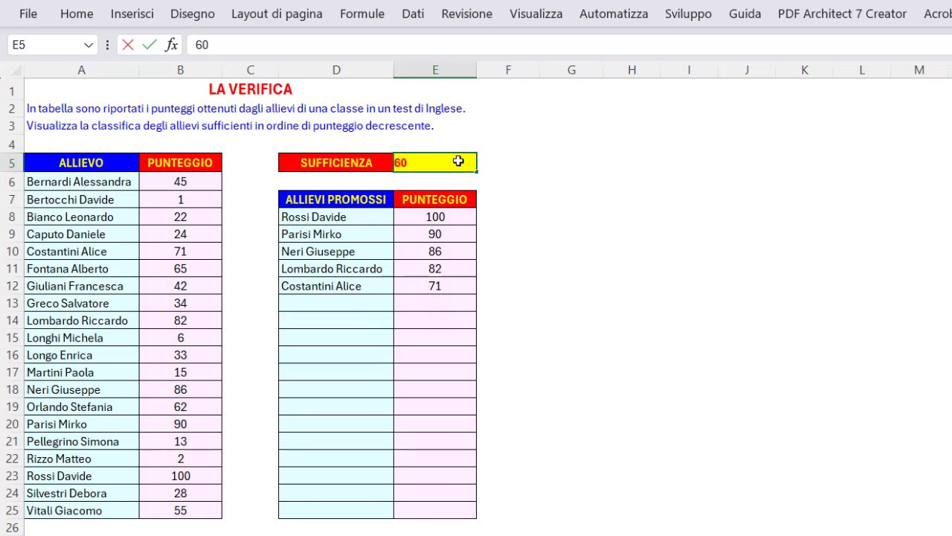
key(Return)
click(464, 129)
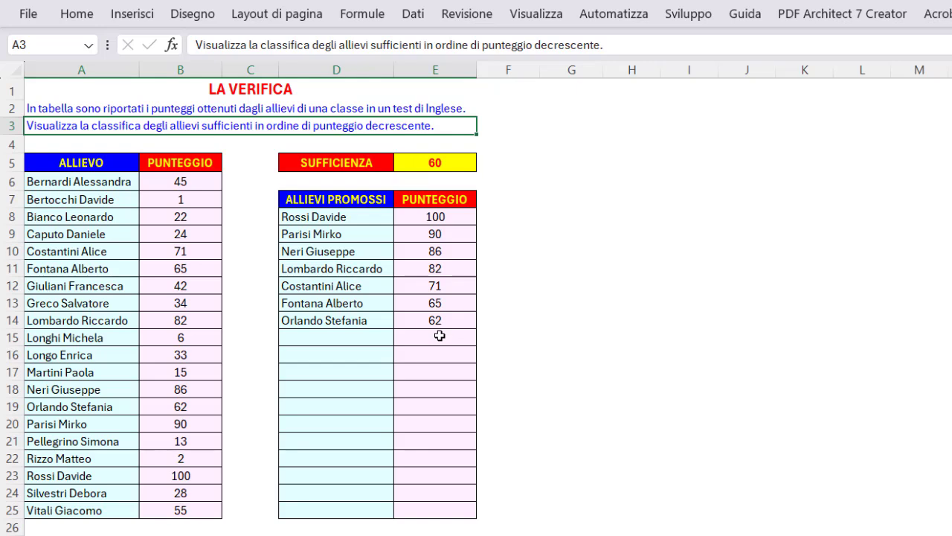
- Examine the students' scores in A6:B25 against the SUFFICIENZA threshold in E5
drag(109, 182, 189, 501)
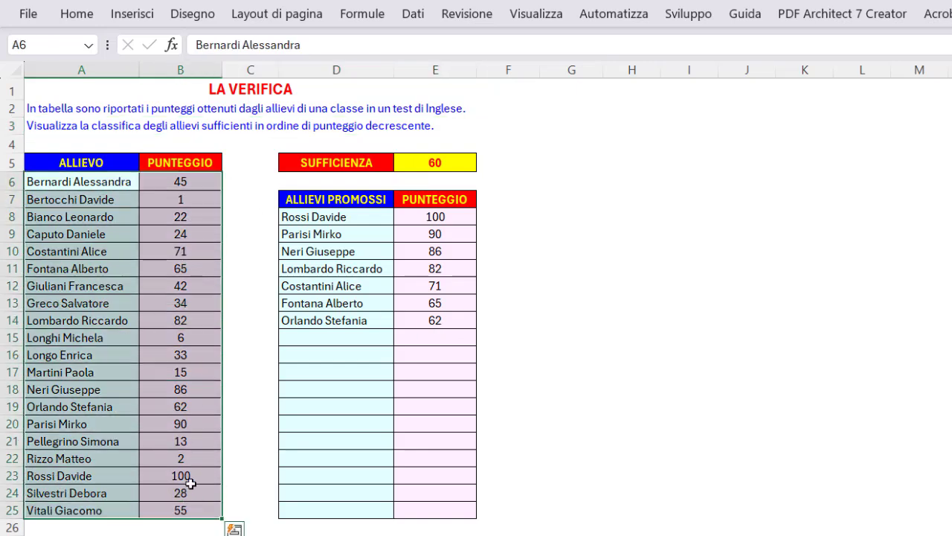
click(192, 477)
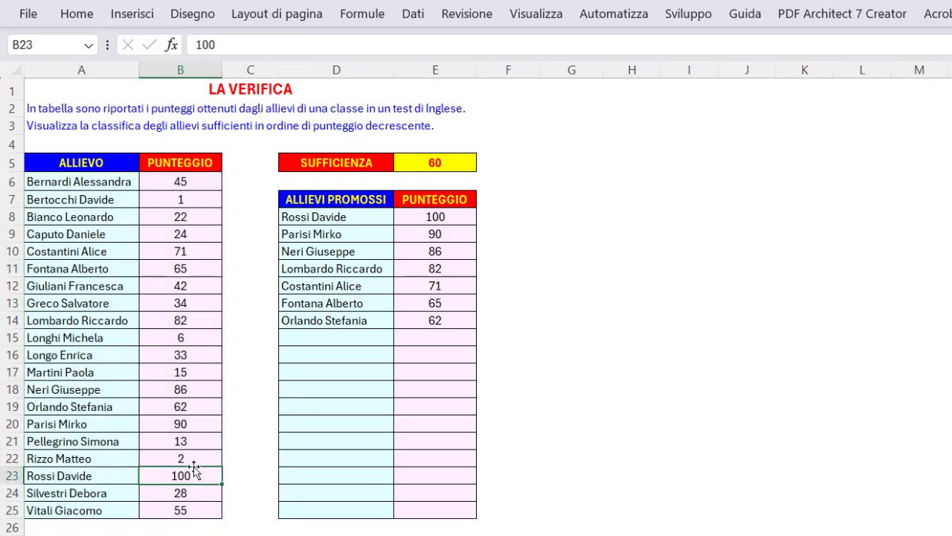
click(203, 423)
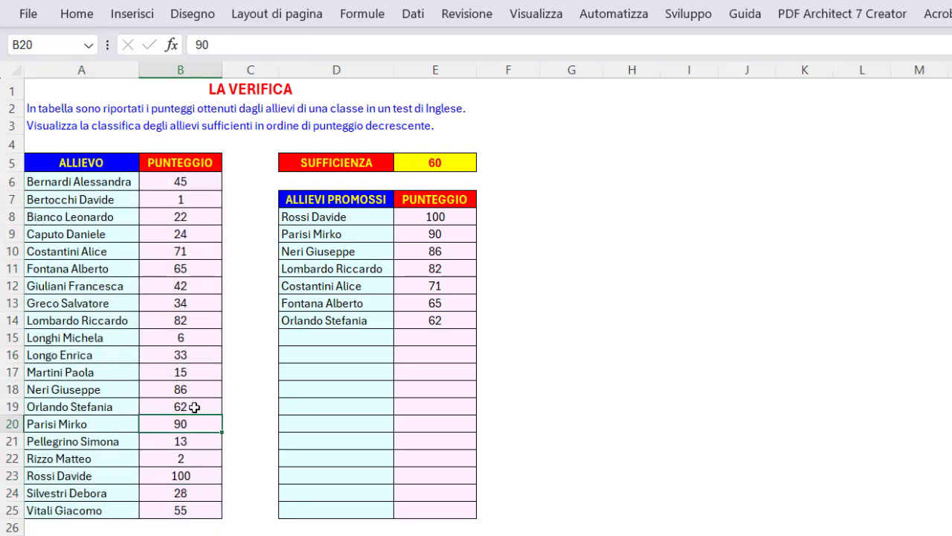
click(198, 406)
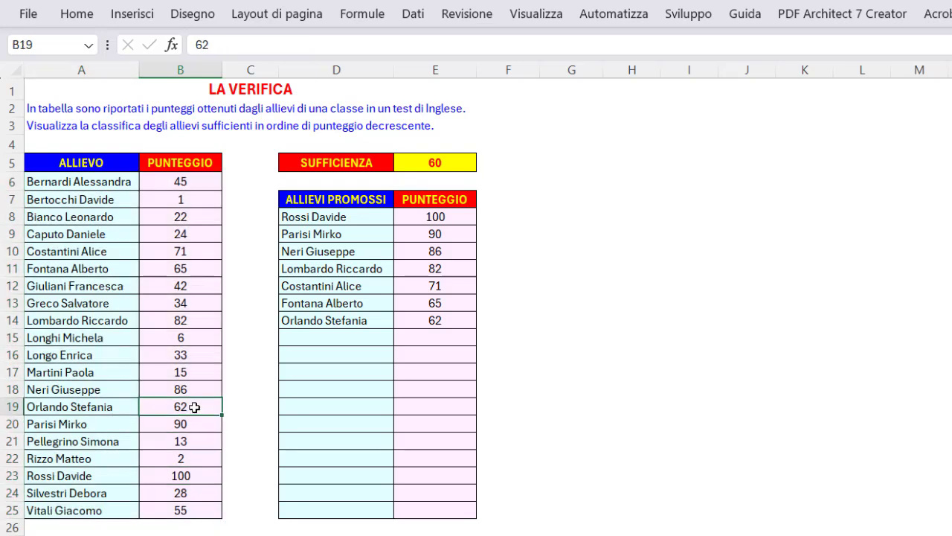
click(454, 162)
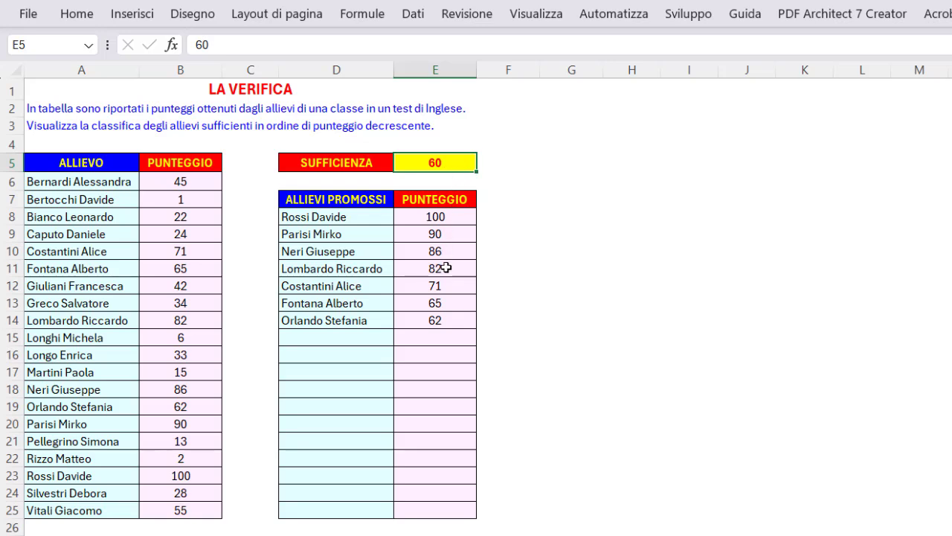
- Review the matrice, indice_ordinamento and ordinamento arguments of the DATI.ORDINA formula in D8
click(369, 216)
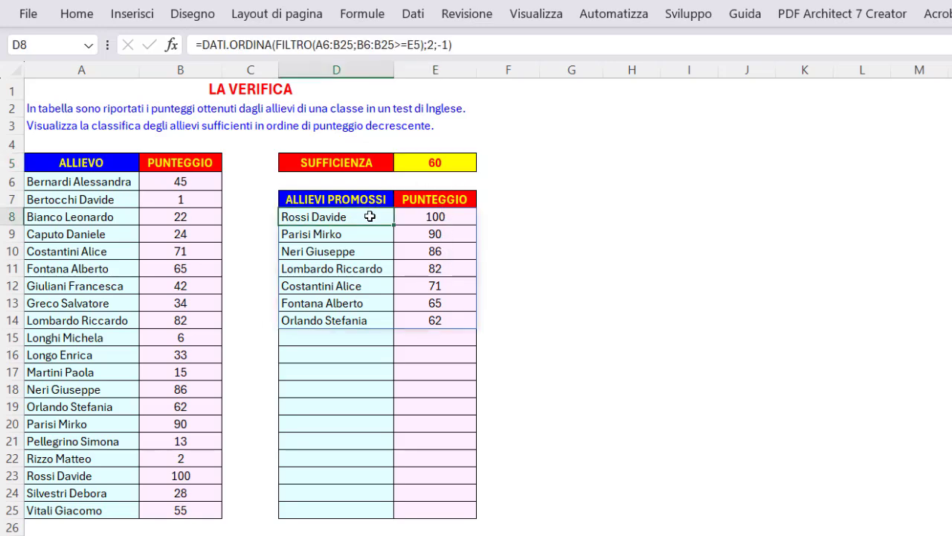
click(289, 45)
click(296, 73)
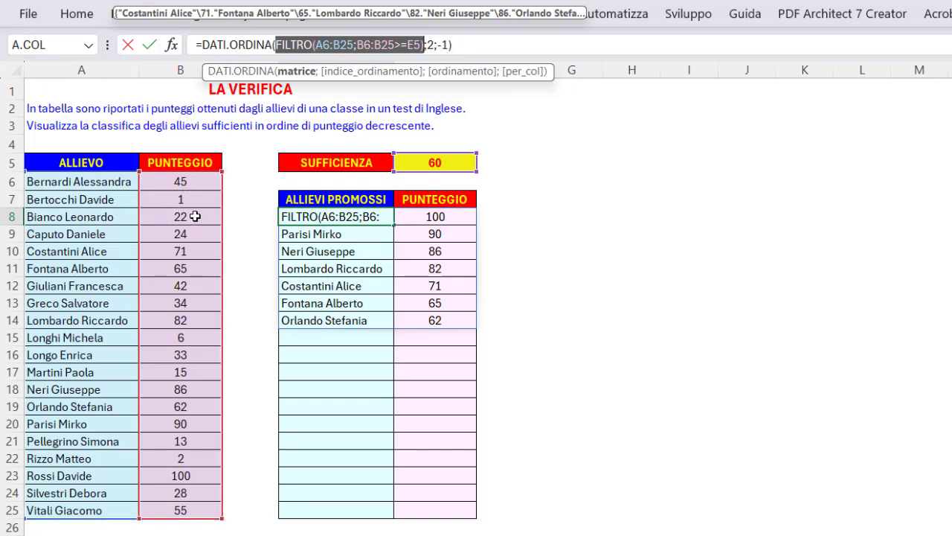
click(365, 73)
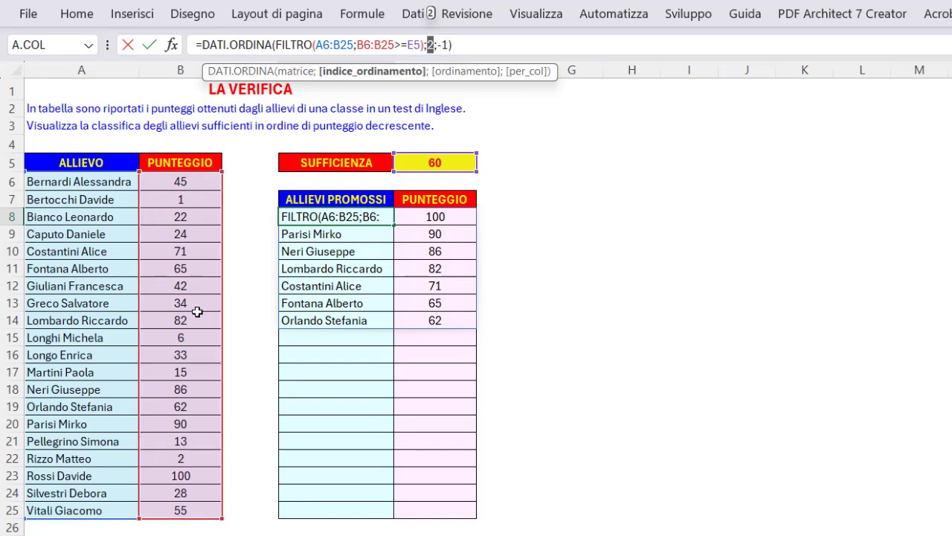
click(446, 72)
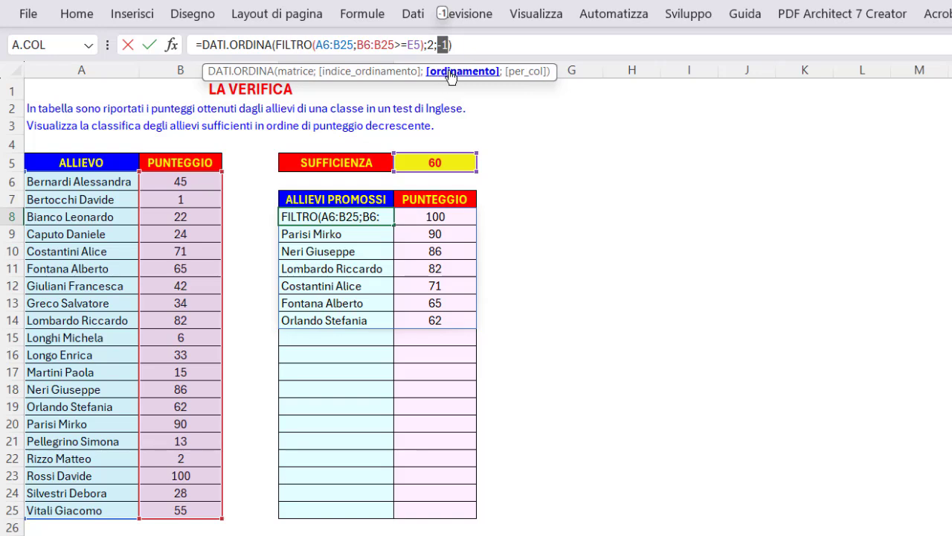
click(296, 72)
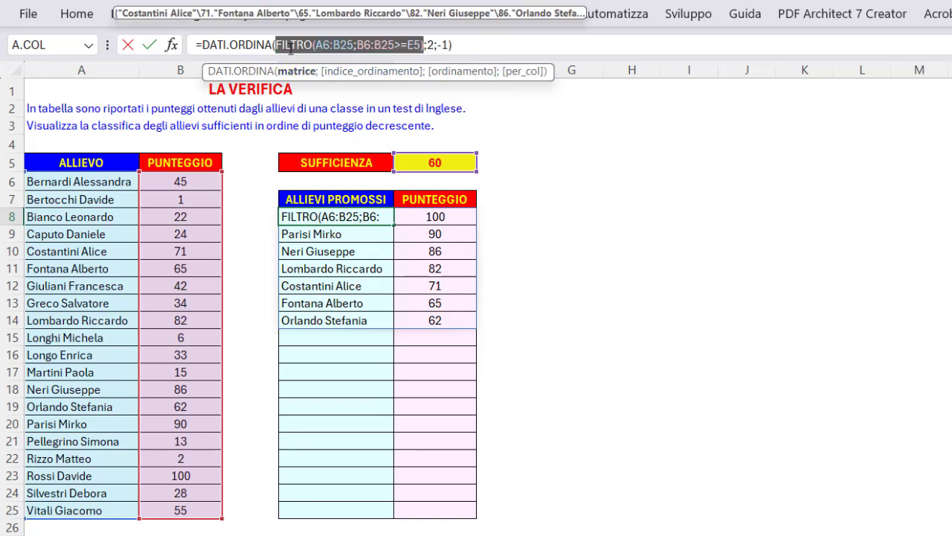
- Review the matrice and includi arguments of the FILTRO function nested in D8's formula, leaving the formula as it is
click(331, 45)
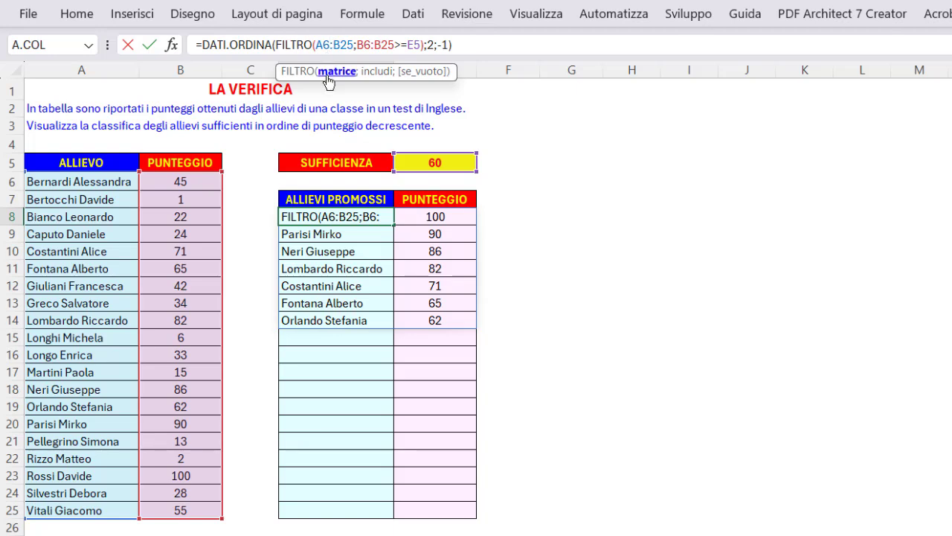
click(337, 72)
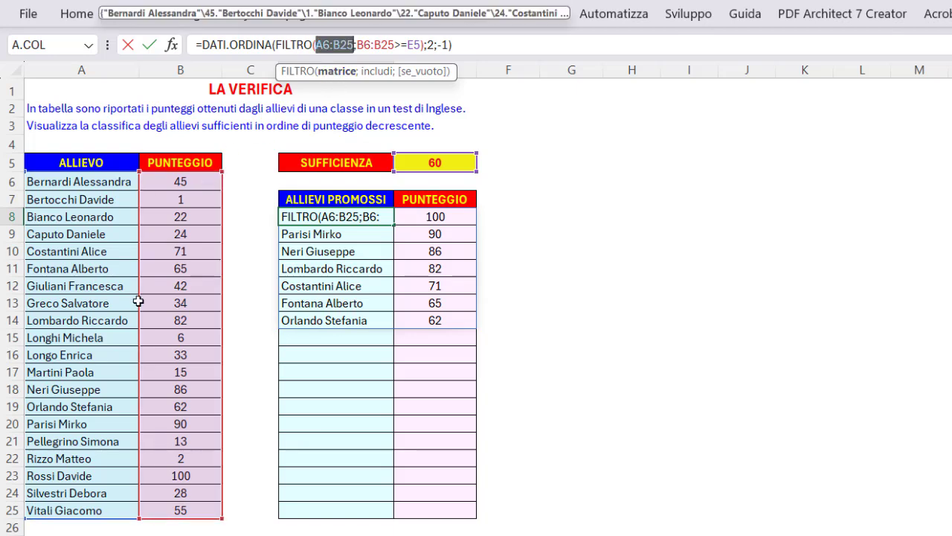
click(371, 73)
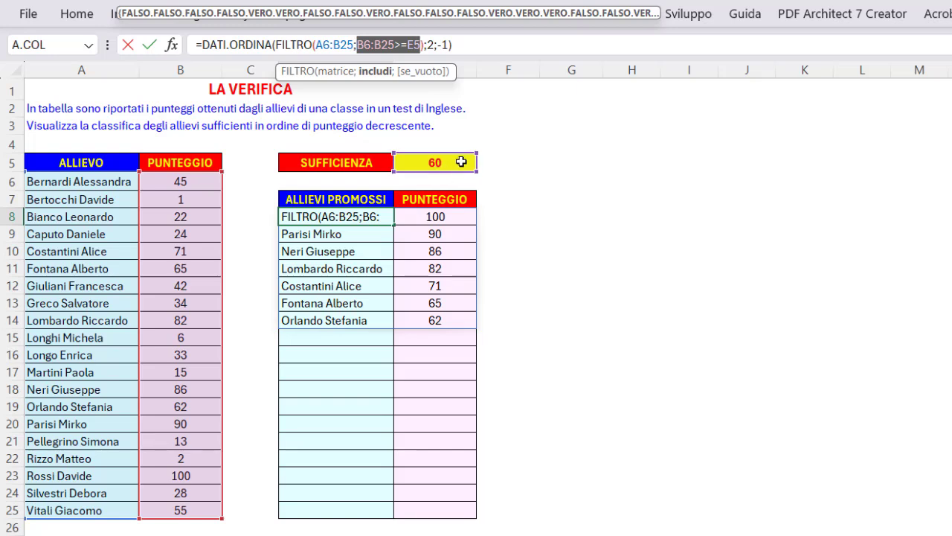
click(287, 43)
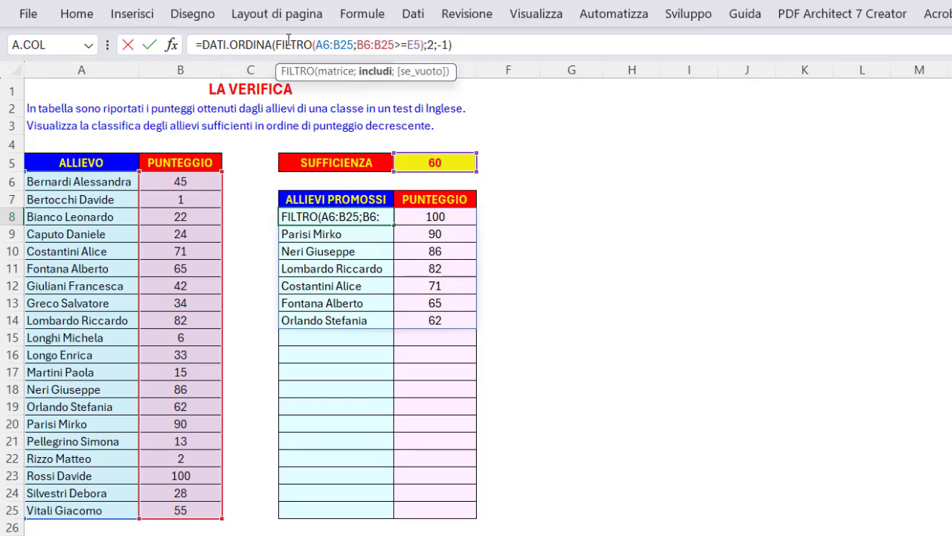
click(308, 73)
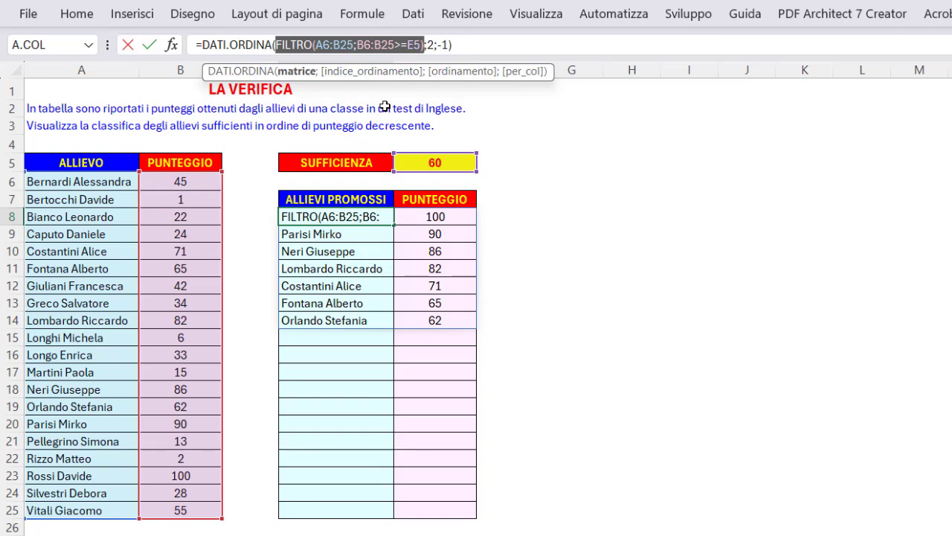
key(Return)
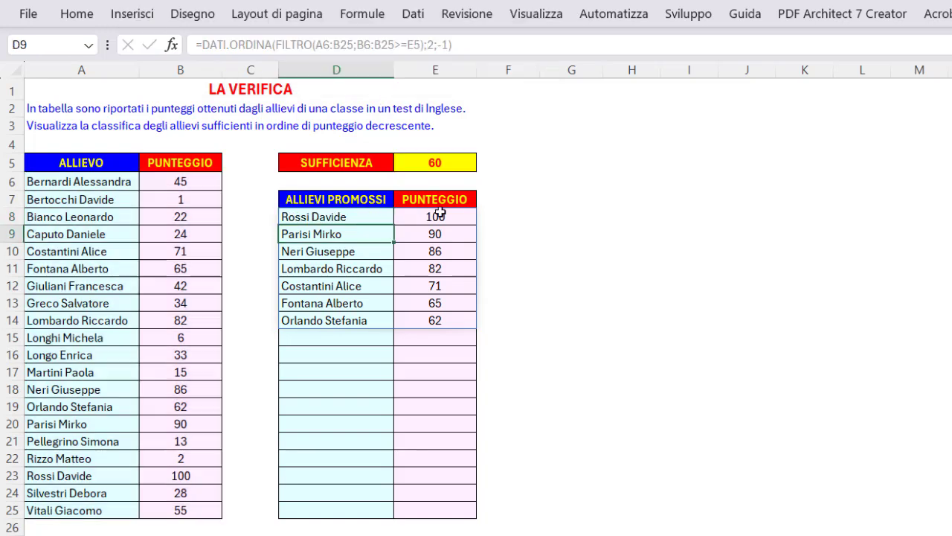
- Test SUFFICIENZA thresholds of 80 and 40 in E5 and restore the value to 60
click(454, 162)
text(80)
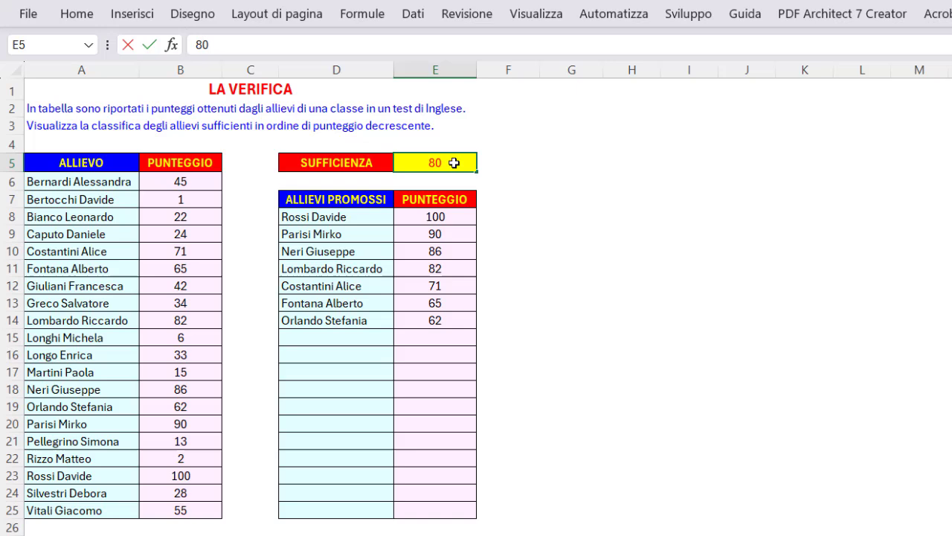
key(Return)
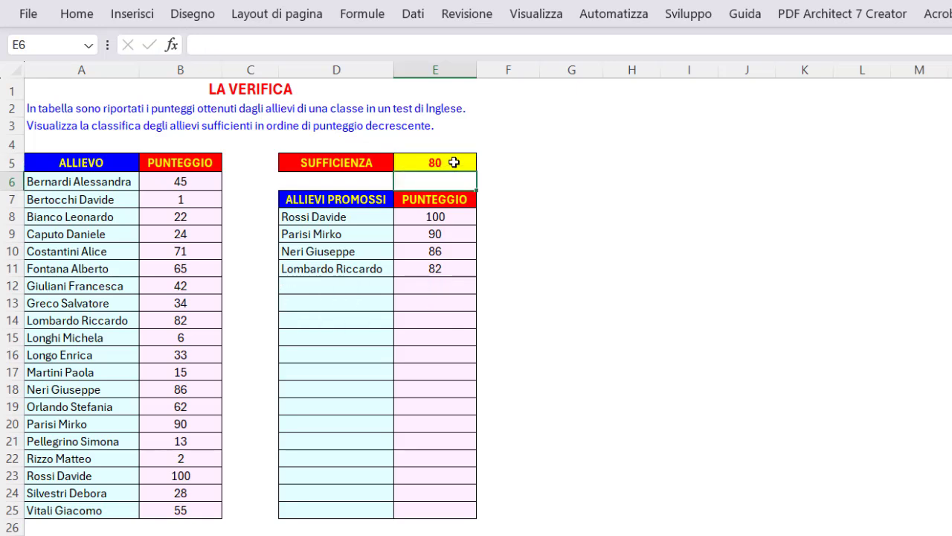
click(454, 162)
text(40)
key(Return)
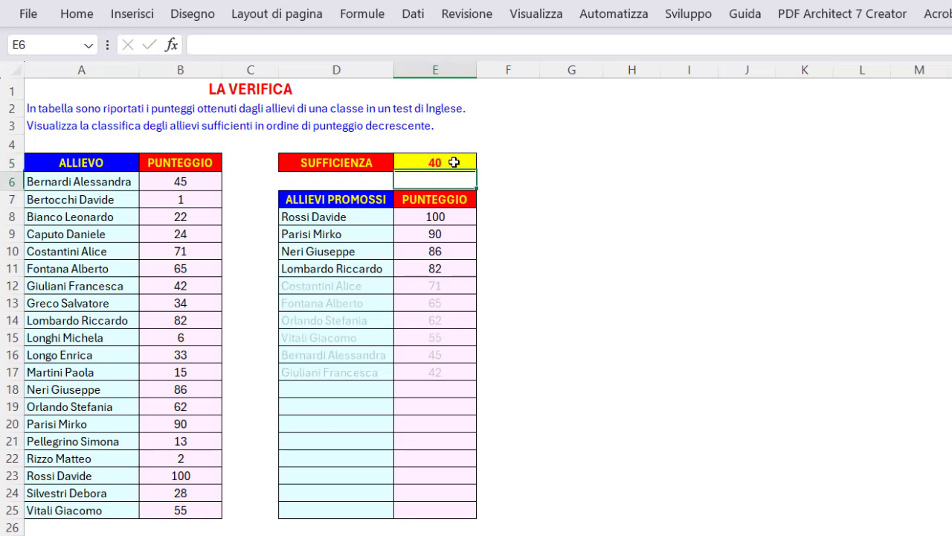
click(454, 163)
text(60)
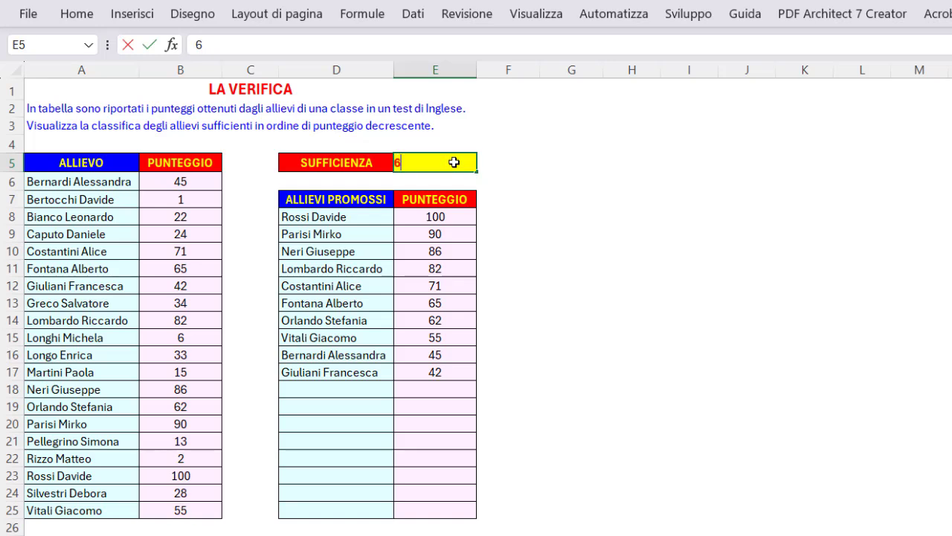
key(Return)
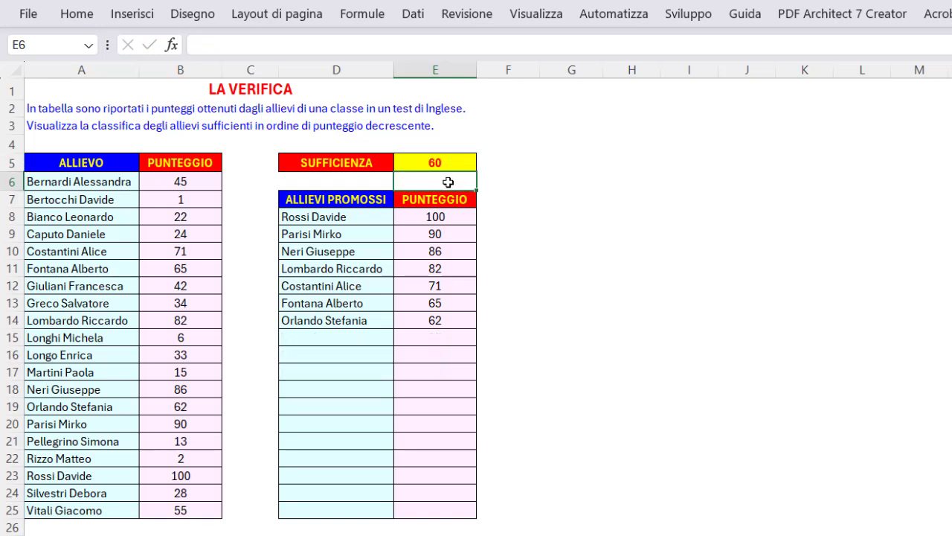
click(336, 89)
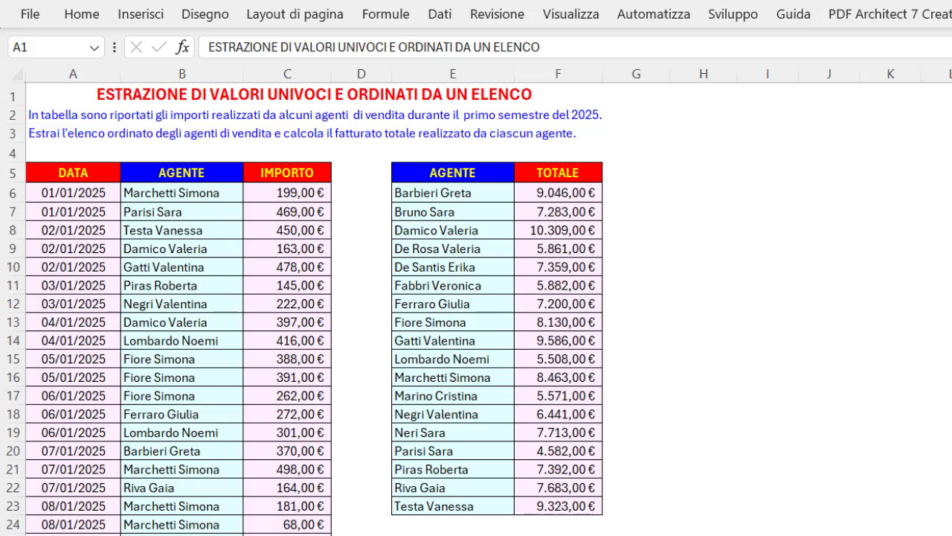
- On the ESTRAZIONE DI VALORI UNIVOCI E ORDINATI DA UN ELENCO sheet, examine the AGENTE column from B6 down to its last row
click(157, 291)
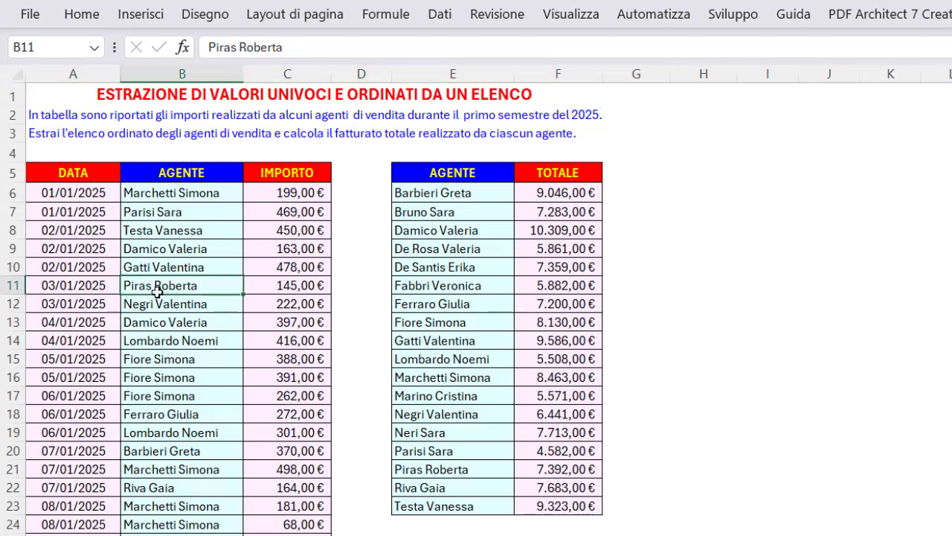
key(ctrl+Down)
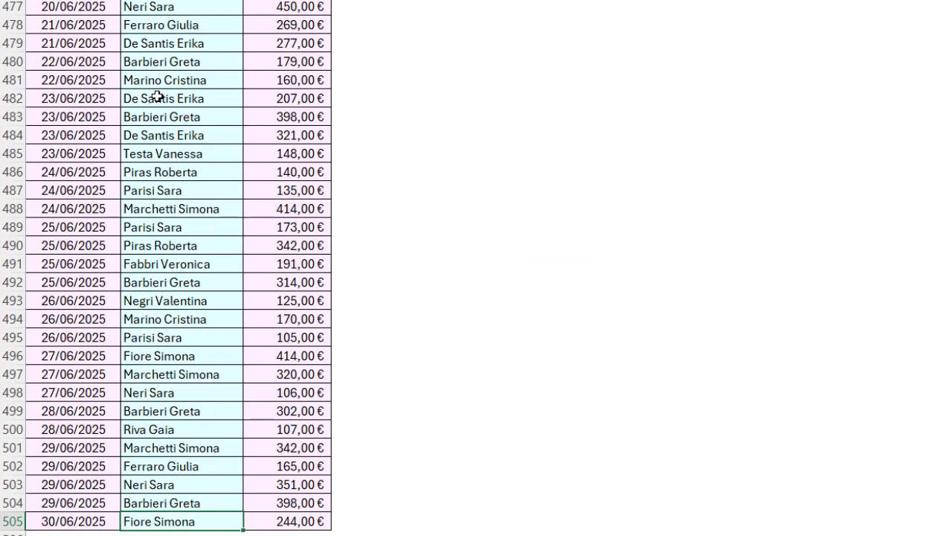
key(ctrl+Up)
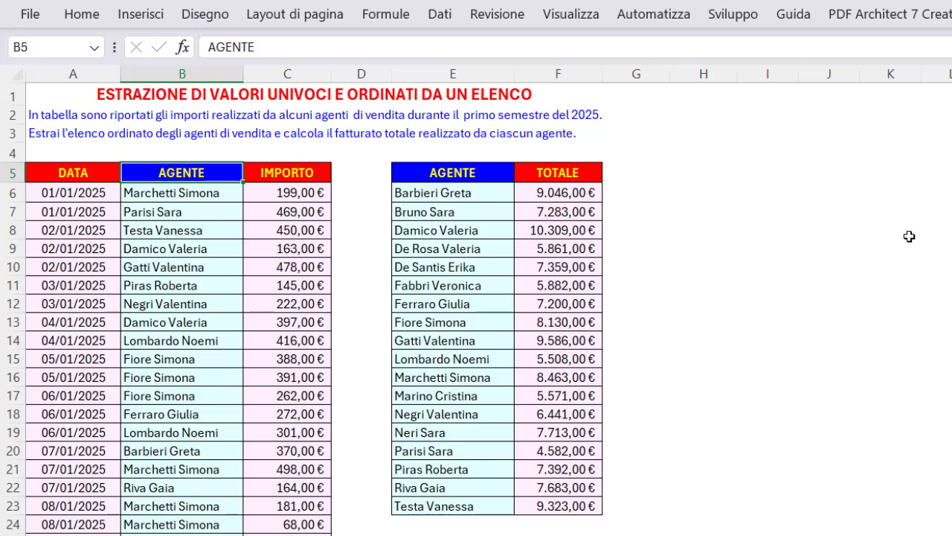
drag(202, 193, 198, 534)
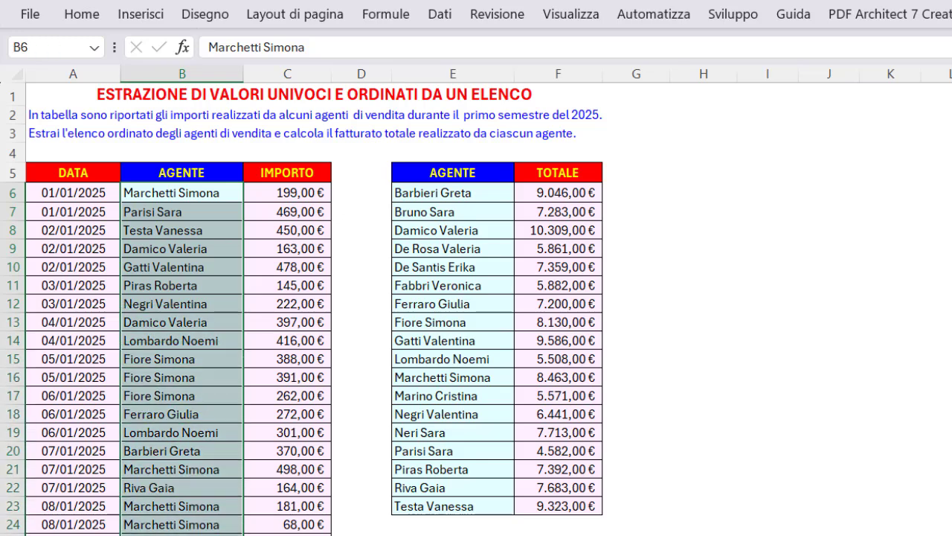
click(195, 193)
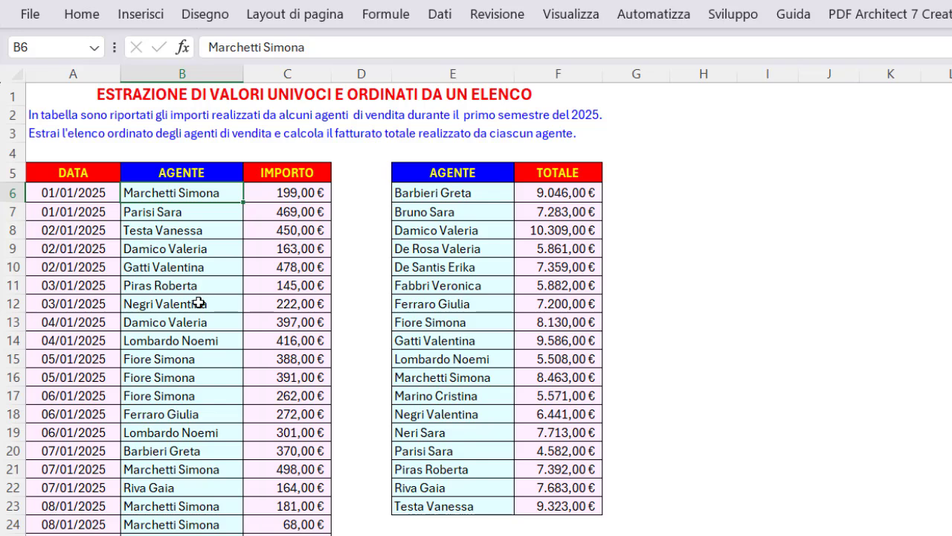
- Review the matrice arguments of DATI.ORDINA and the nested UNICI function in E6's formula, leaving it as it is
click(492, 194)
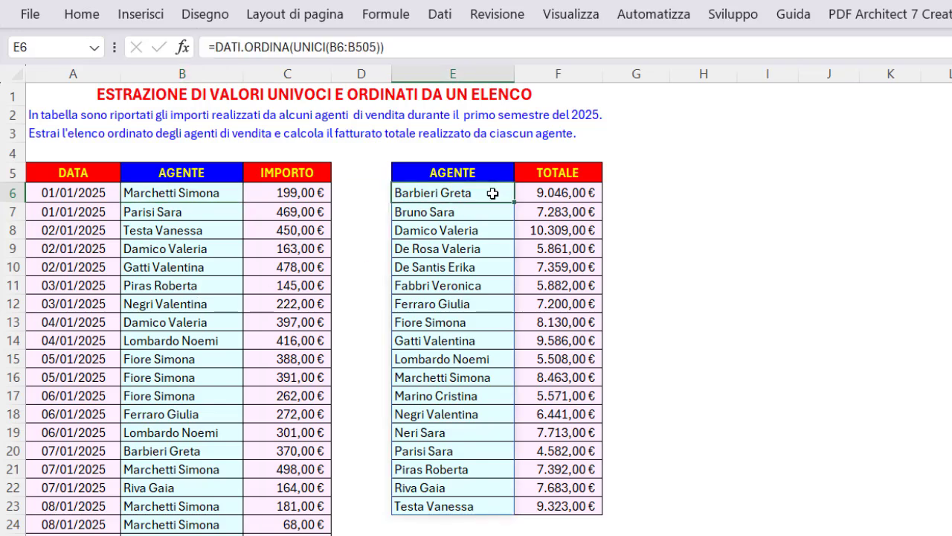
click(272, 46)
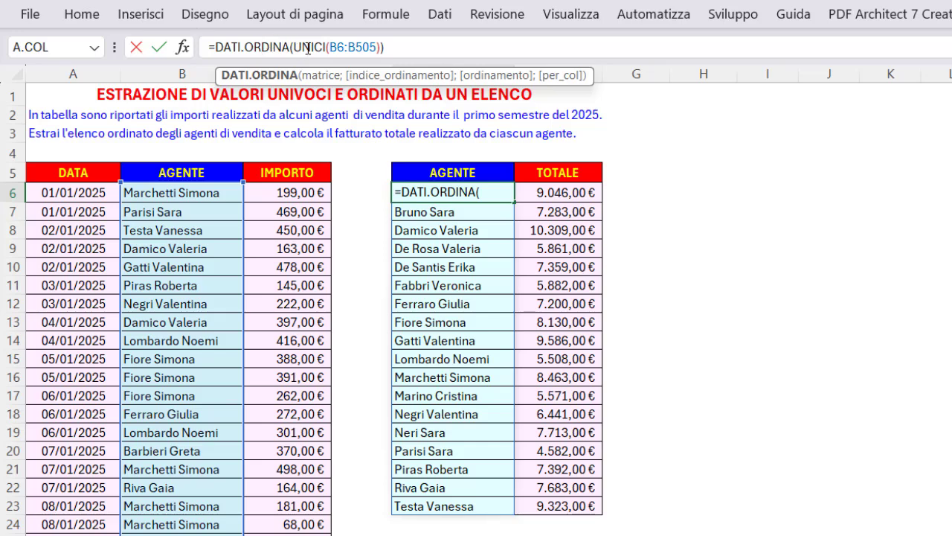
click(307, 48)
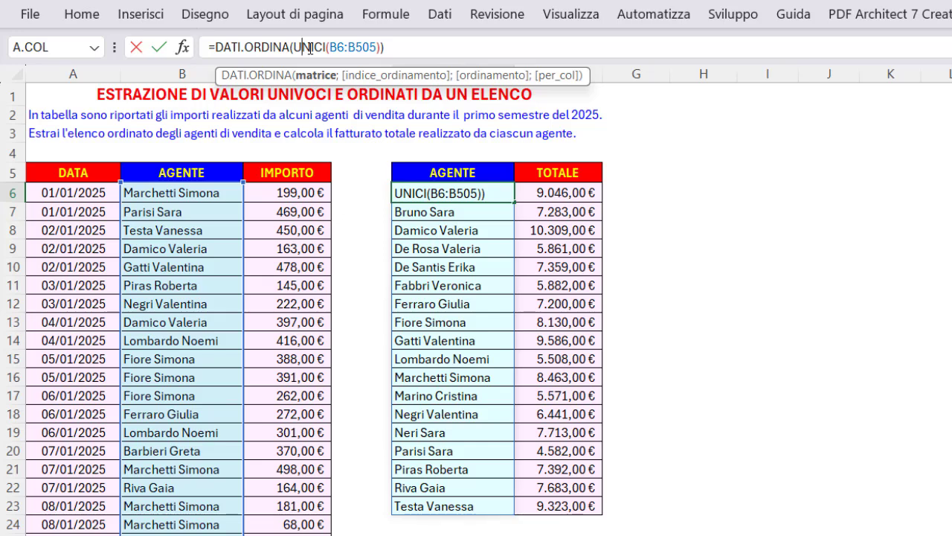
click(349, 47)
click(354, 75)
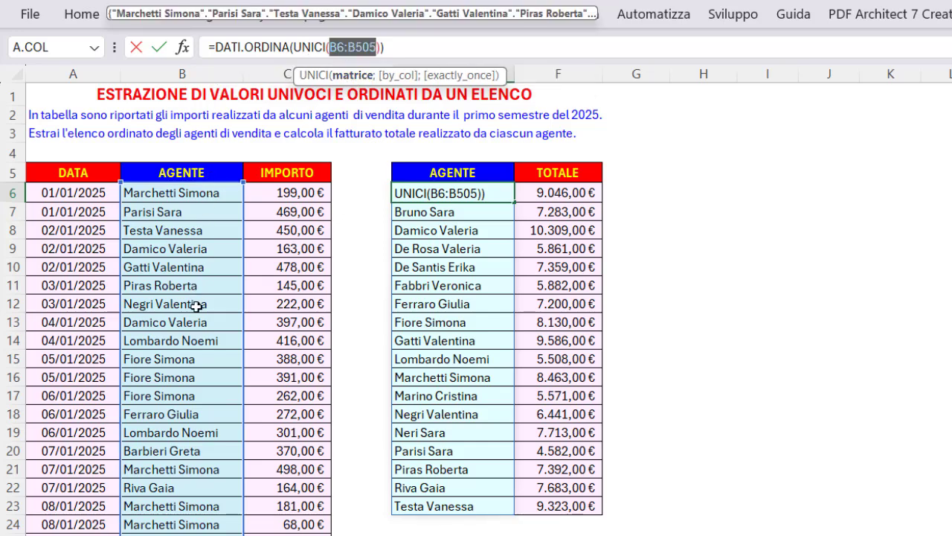
click(309, 47)
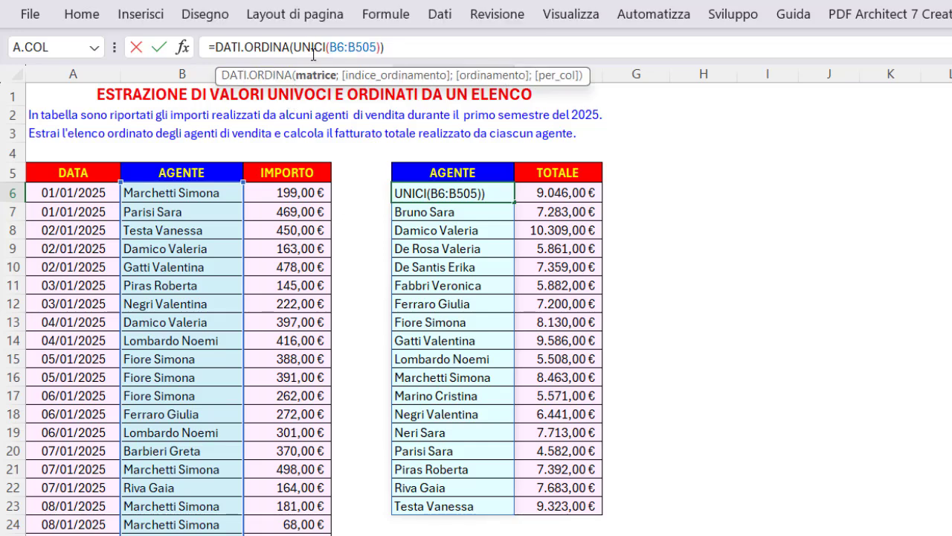
click(318, 75)
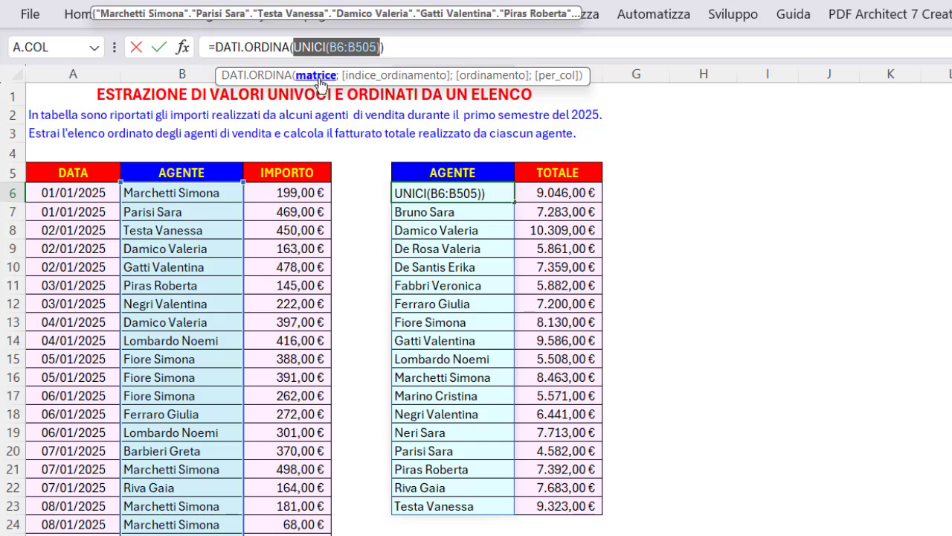
key(Return)
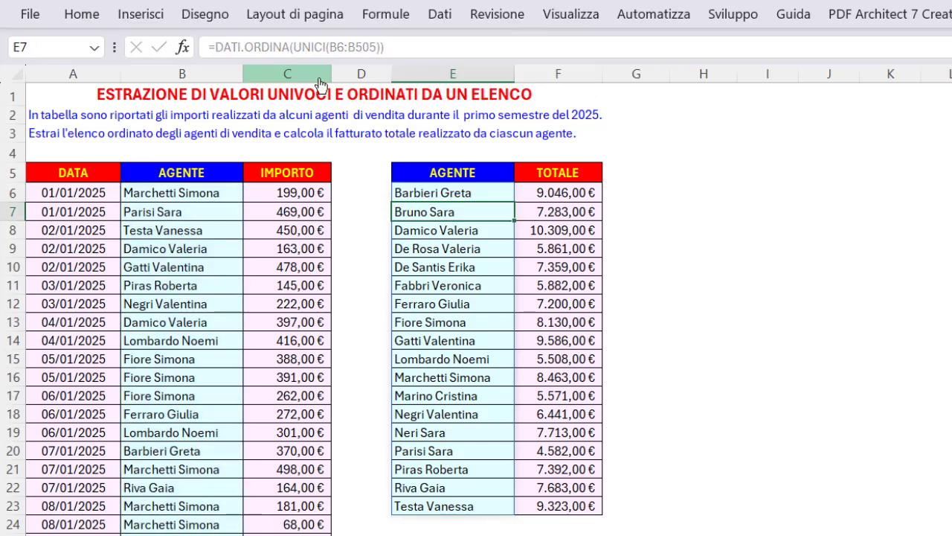
- Review the intervallo and int_somma arguments of the SOMMA.SE formula in F6
click(546, 193)
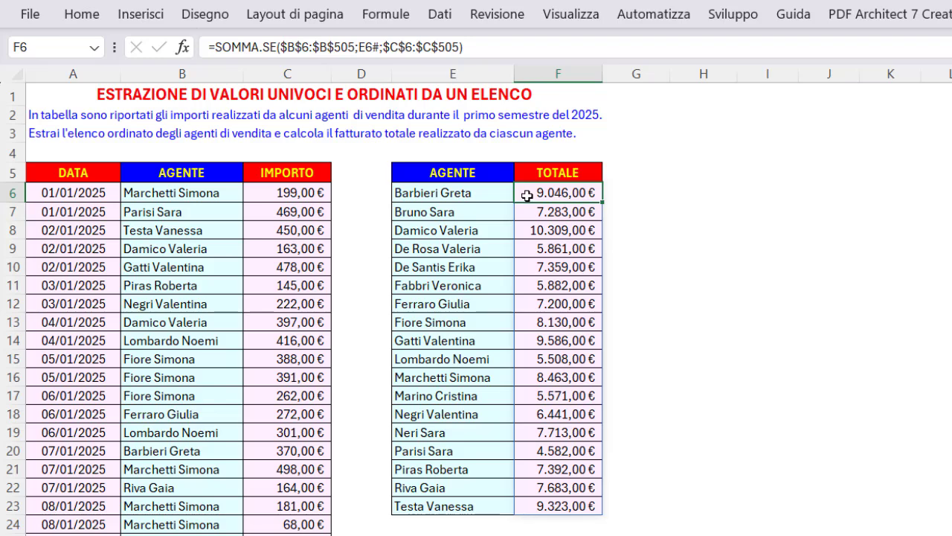
click(302, 47)
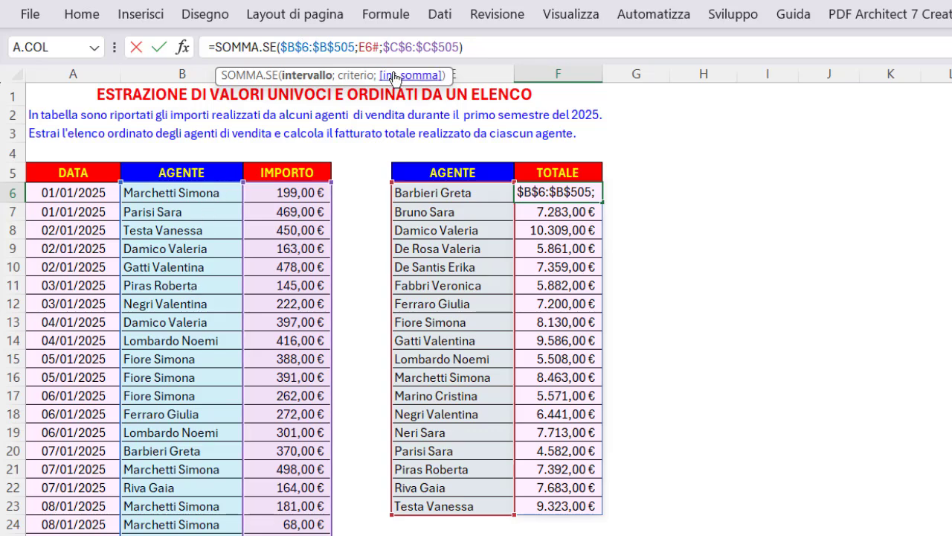
click(404, 47)
drag(383, 47, 460, 47)
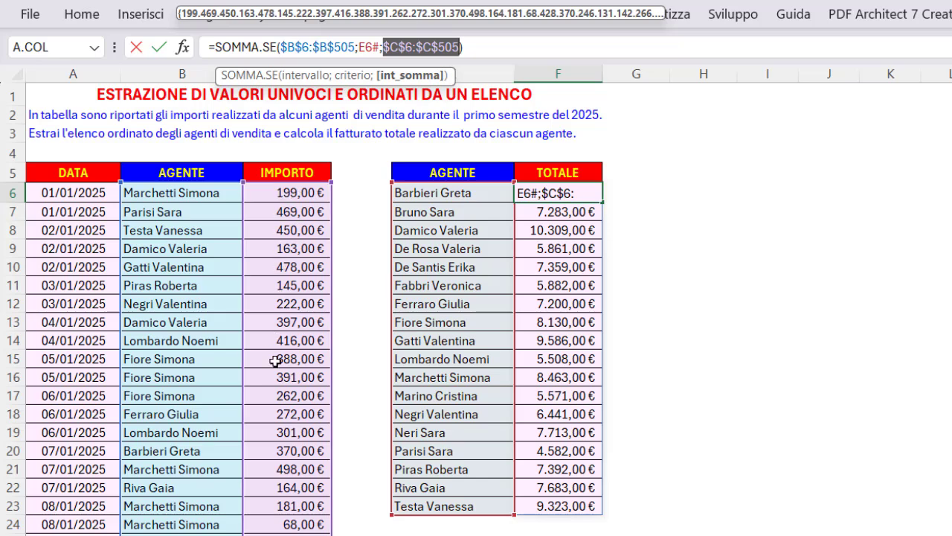
- Re-enter the criterio argument of F6's SOMMA.SE formula as the spill reference E6#
double_click(369, 53)
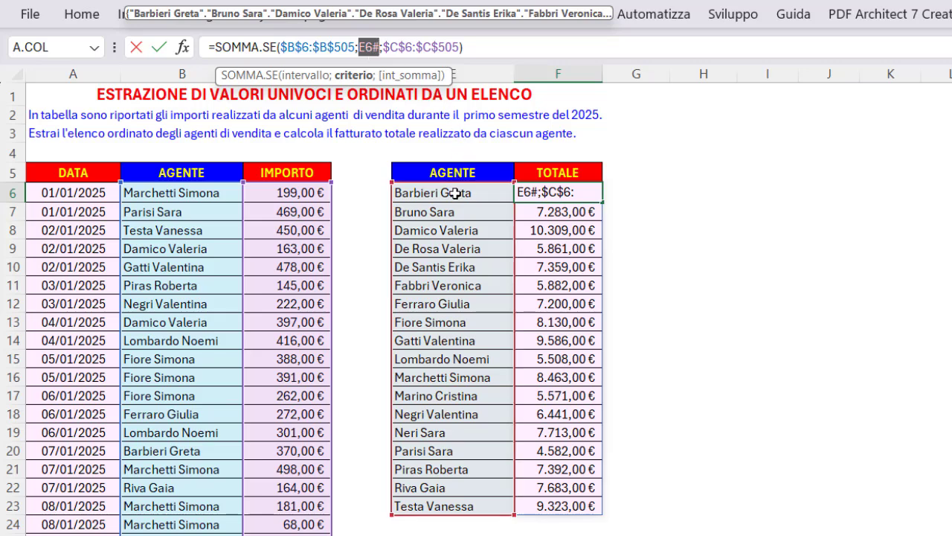
click(487, 193)
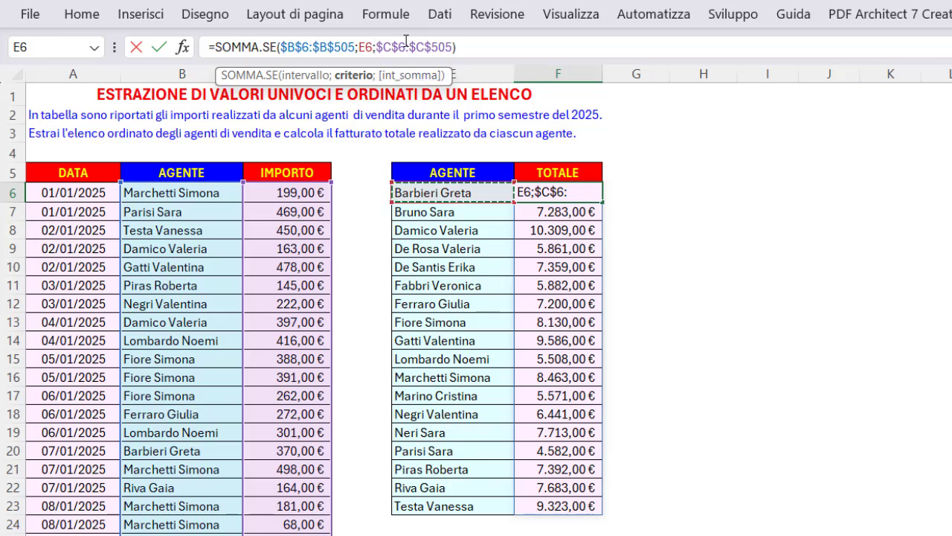
text(#)
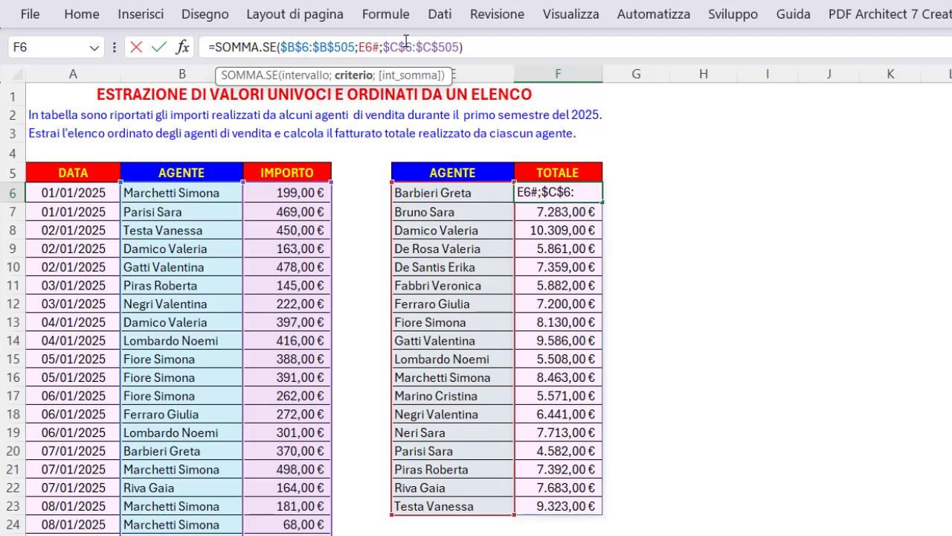
key(Return)
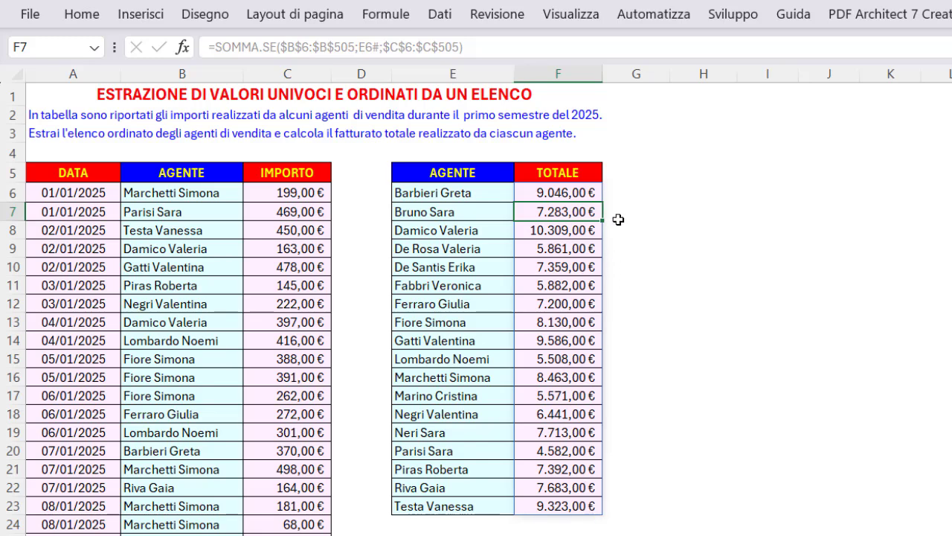
click(576, 95)
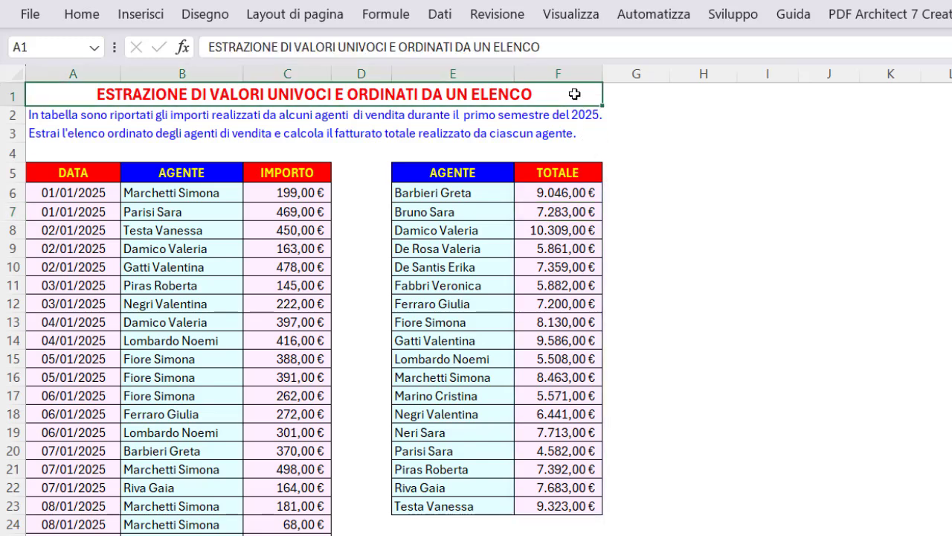